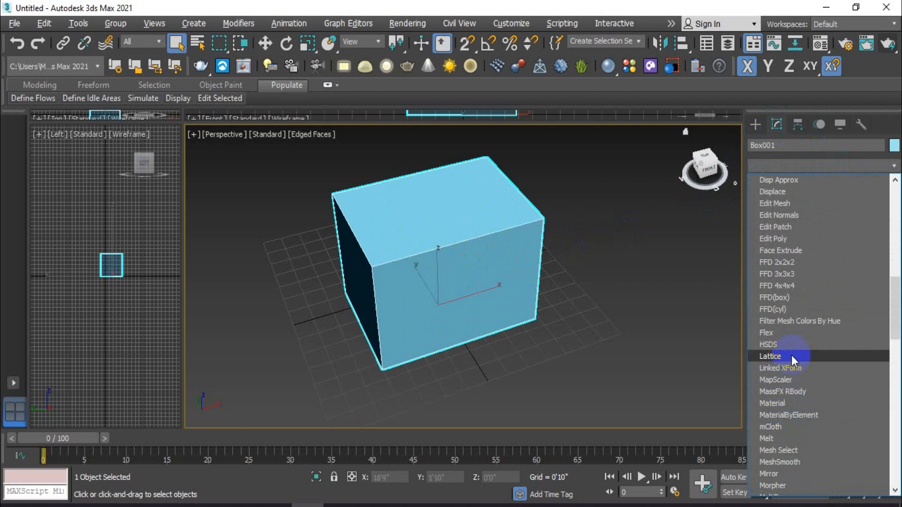
- Apply the Lattice modifier to the box and view the resulting frame from several angles
{"action": "left_click", "coordinate": [791, 355]}
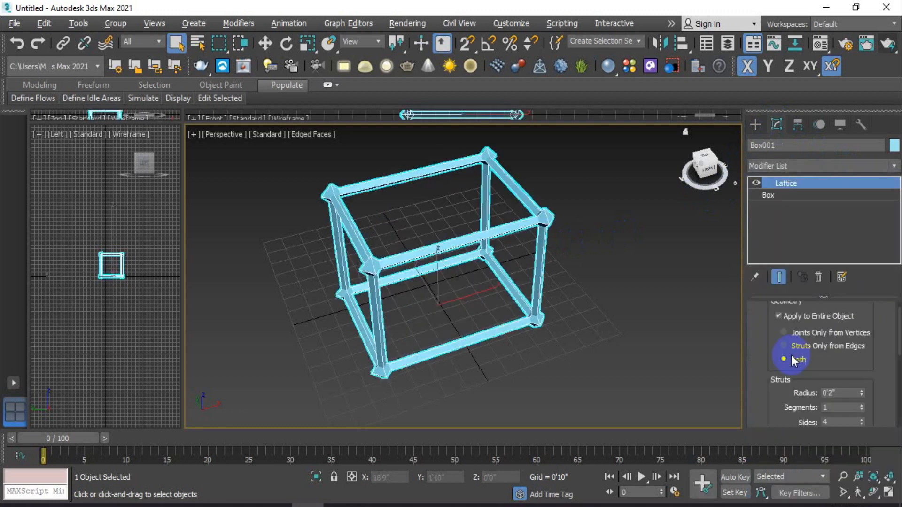
{"action": "middle_click_drag", "start_coordinate": [539, 342], "coordinate": [558, 326], "text": "alt"}
{"action": "left_click", "coordinate": [580, 337]}
{"action": "left_click", "coordinate": [467, 258]}
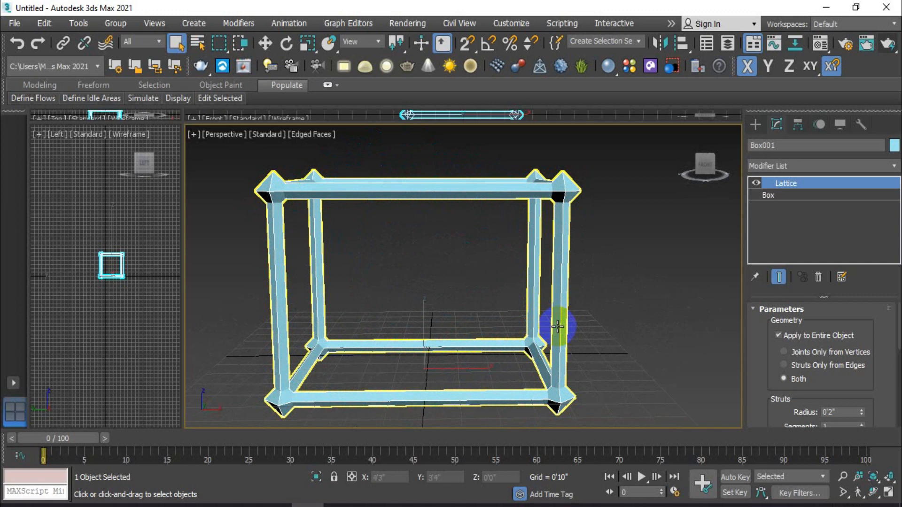
{"action": "middle_click_drag", "start_coordinate": [540, 306], "coordinate": [597, 291], "text": "alt"}
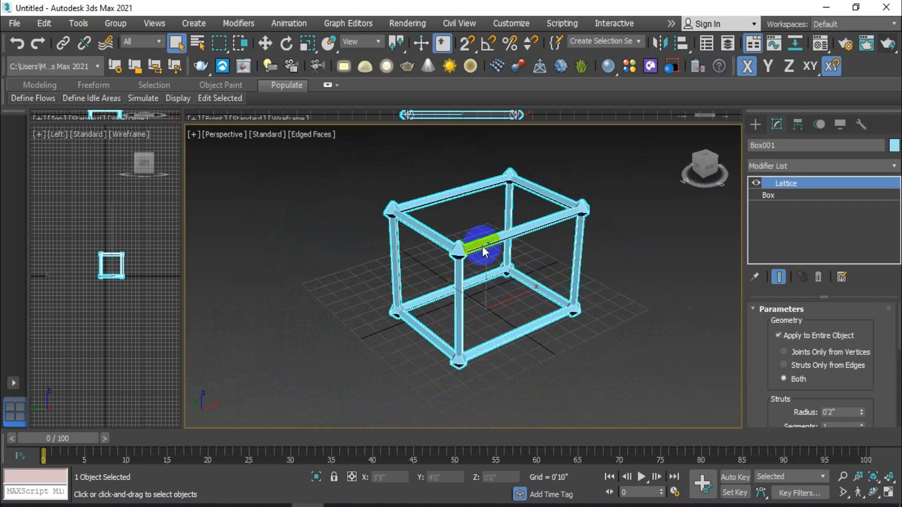
- Try 3 width segments on the base box beneath the Lattice modifier, and return the value to 1
{"action": "left_click", "coordinate": [800, 196]}
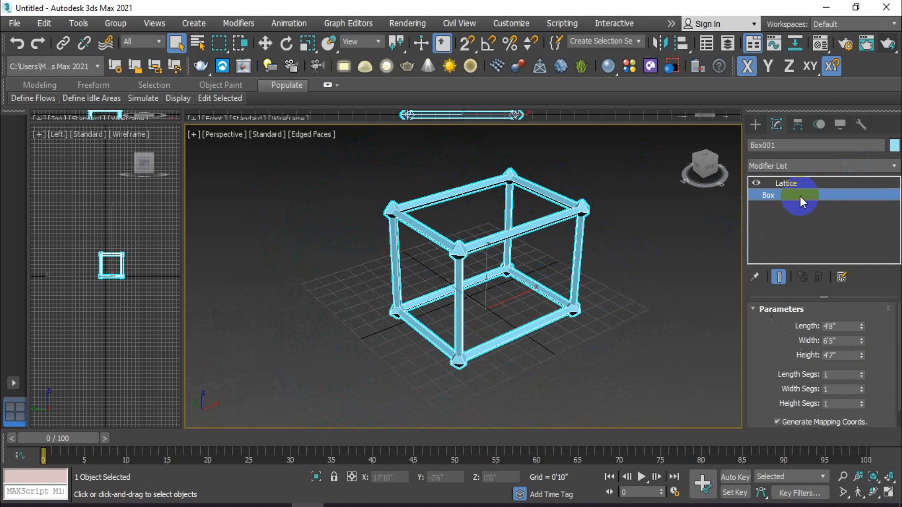
{"action": "left_click", "coordinate": [862, 387]}
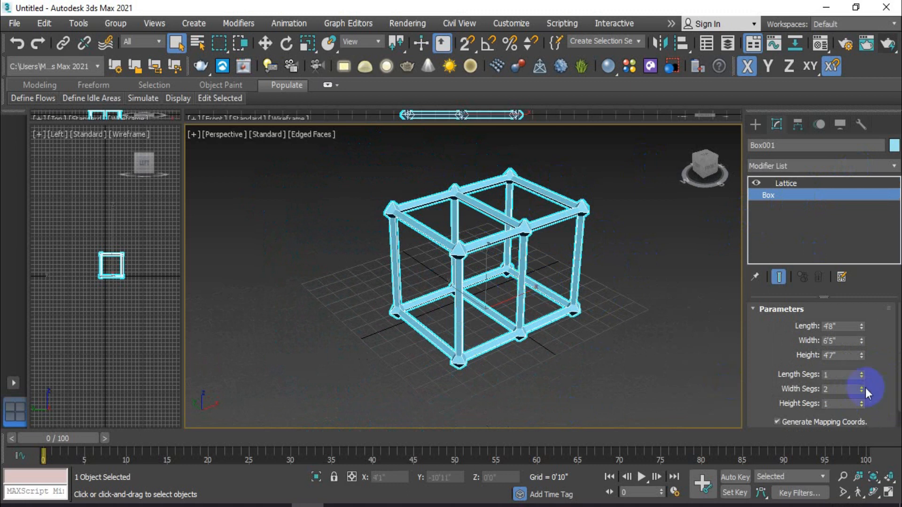
{"action": "left_click", "coordinate": [861, 387]}
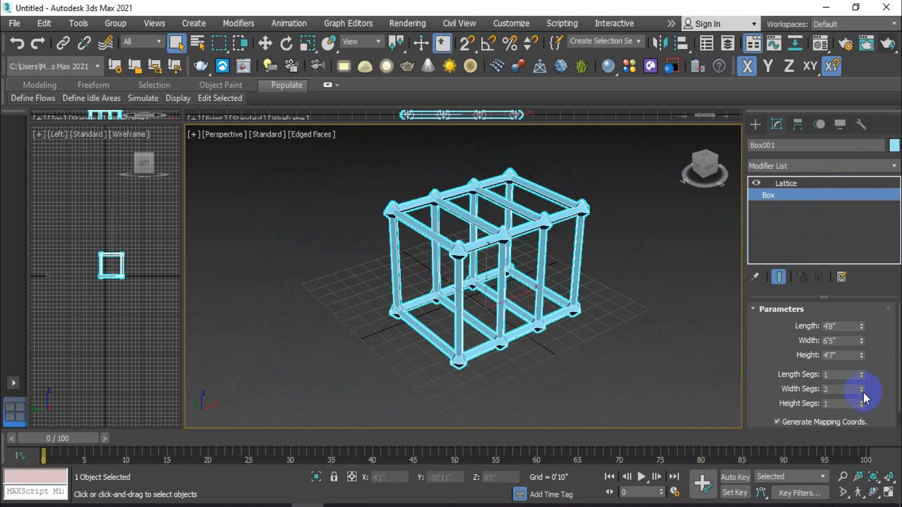
{"action": "left_click", "coordinate": [862, 392]}
{"action": "left_click", "coordinate": [863, 392]}
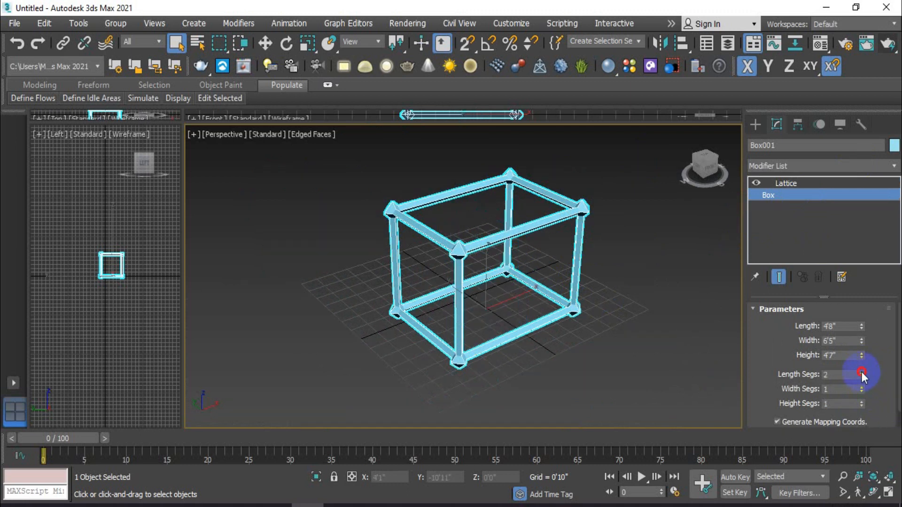
- Try 3 length segments on the base box, and return the value to 1
{"action": "left_click", "coordinate": [861, 372]}
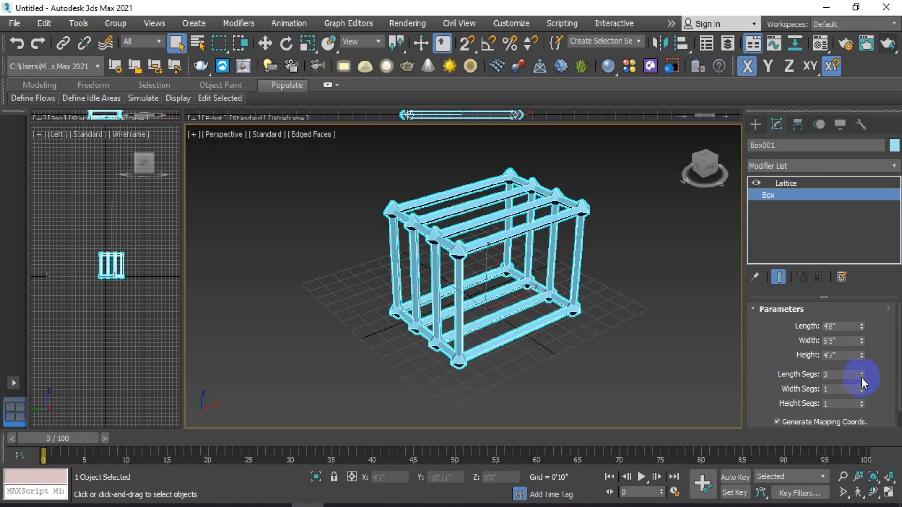
{"action": "left_click", "coordinate": [862, 377]}
{"action": "left_click", "coordinate": [862, 377]}
- Try 3 height segments on the base box, and return the value to 1
{"action": "left_click", "coordinate": [862, 401]}
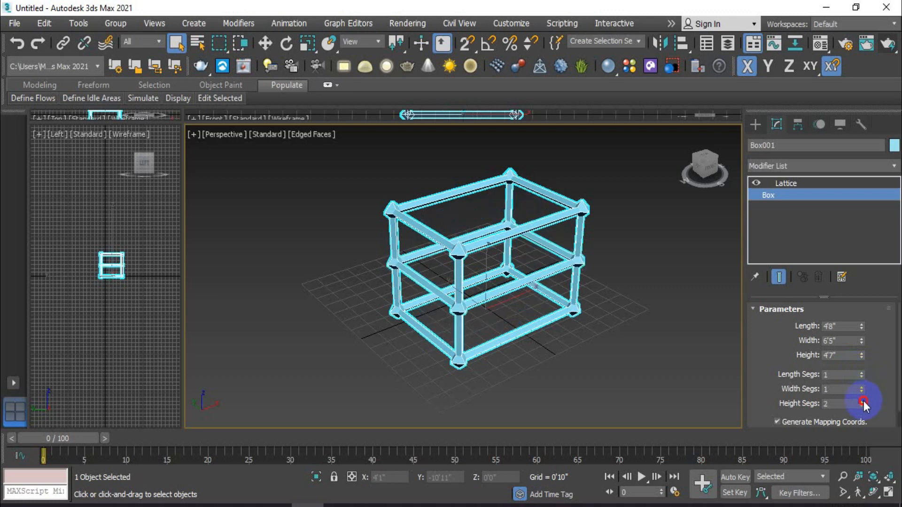
{"action": "left_click", "coordinate": [863, 401]}
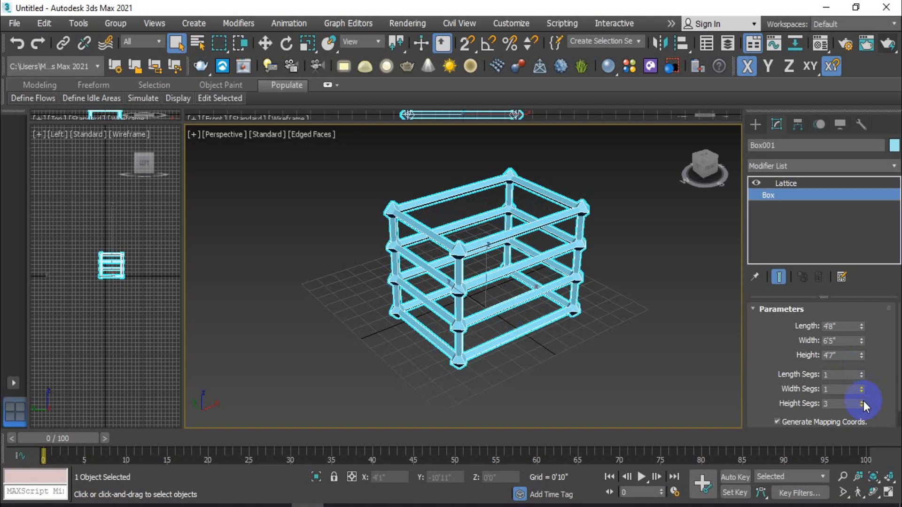
{"action": "left_click", "coordinate": [862, 406]}
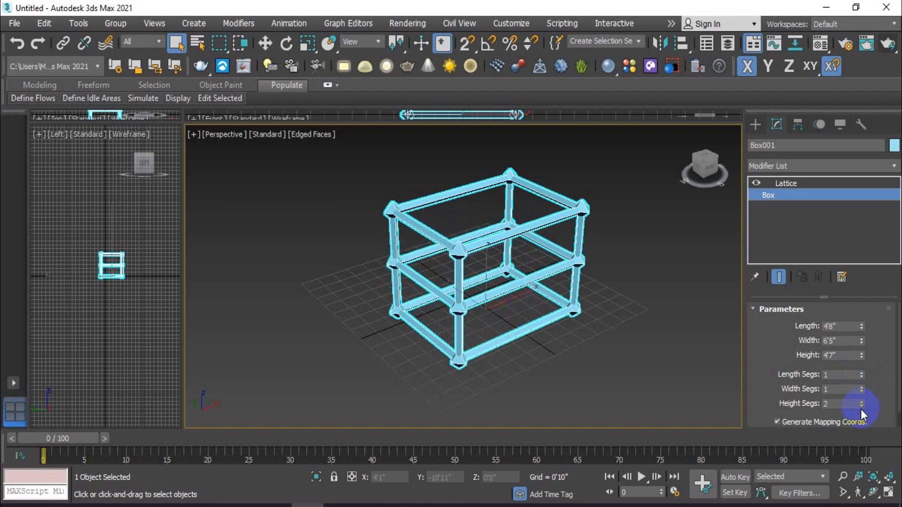
{"action": "left_click", "coordinate": [861, 407]}
- Turn off edged faces in the Perspective view and return to the Lattice level of the modifier stack
{"action": "middle_click_drag", "start_coordinate": [626, 329], "coordinate": [603, 315], "text": "alt"}
{"action": "key", "text": "F4"}
{"action": "mouse_move", "coordinate": [594, 277]}
{"action": "middle_mouse_down", "text": "alt"}
{"action": "mouse_move", "coordinate": [554, 288]}
{"action": "mouse_move", "coordinate": [570, 342]}
{"action": "mouse_move", "coordinate": [586, 339]}
{"action": "mouse_move", "coordinate": [582, 314]}
{"action": "middle_mouse_up", "text": "alt"}
{"action": "left_click", "coordinate": [813, 184]}
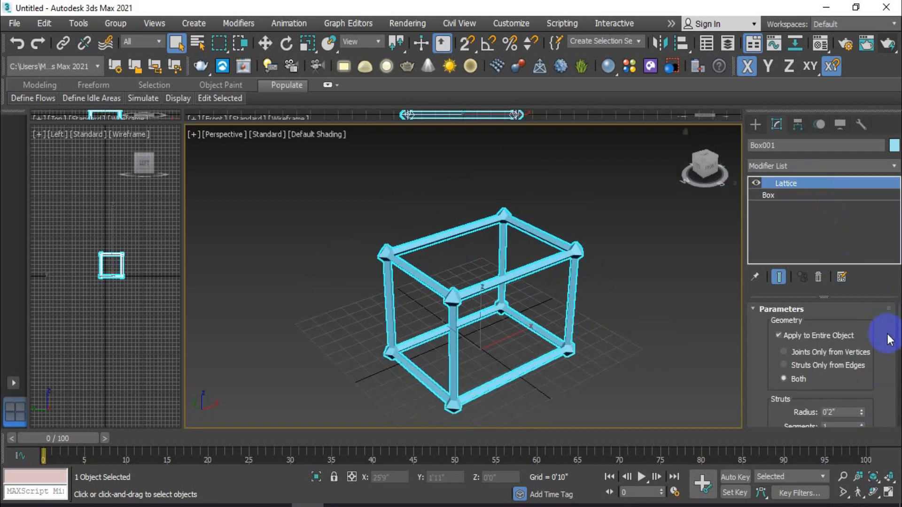
- Try the lattice geometry as Joints Only from Vertices and as Struts Only from Edges, and set it back to Both
{"action": "scroll", "coordinate": [888, 336], "scroll_direction": "down", "scroll_amount": 1}
{"action": "scroll", "coordinate": [887, 336], "scroll_direction": "up", "scroll_amount": 1}
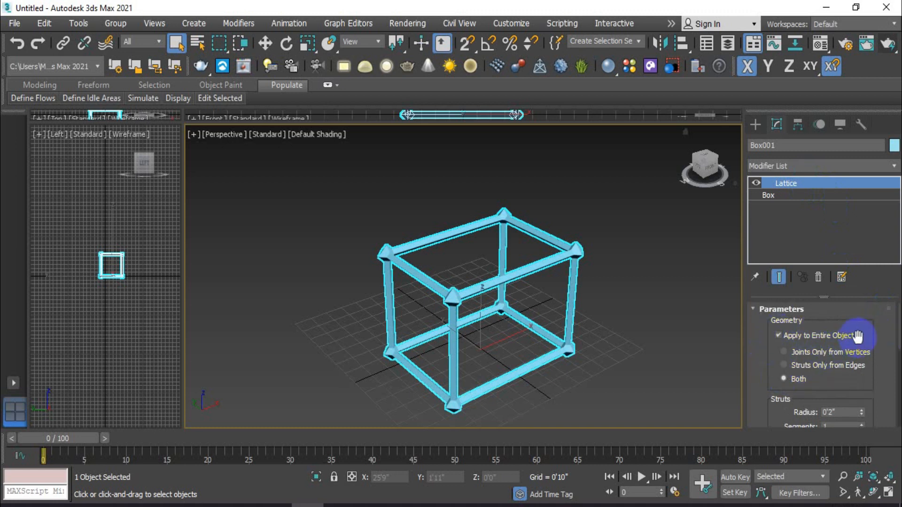
{"action": "left_click", "coordinate": [783, 352]}
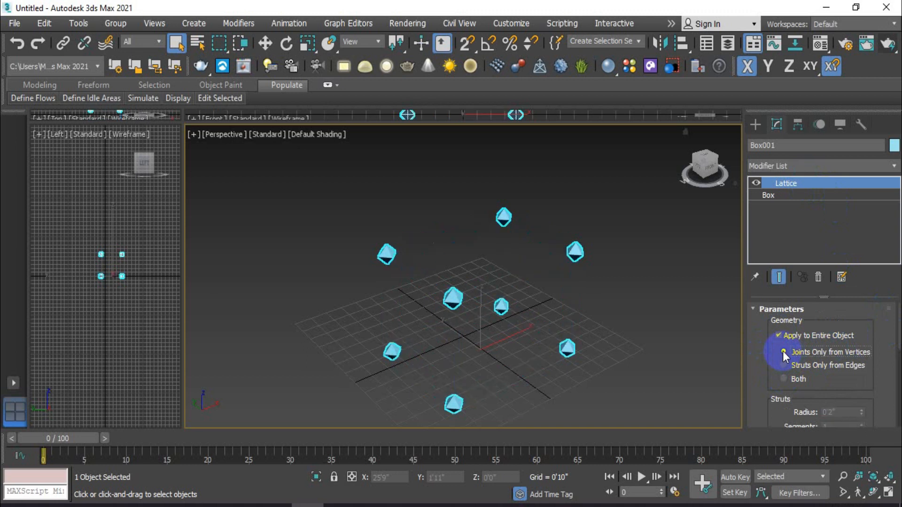
{"action": "middle_click_drag", "start_coordinate": [615, 375], "coordinate": [598, 344]}
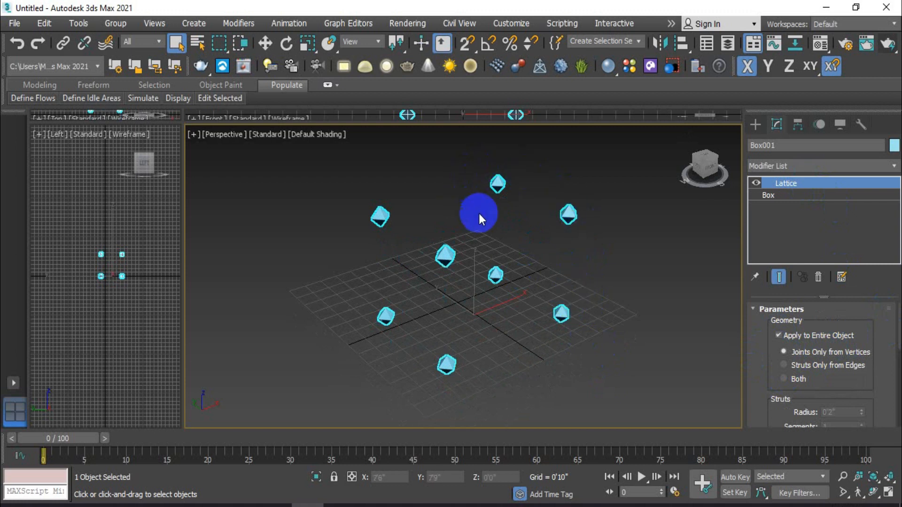
{"action": "left_click", "coordinate": [784, 366]}
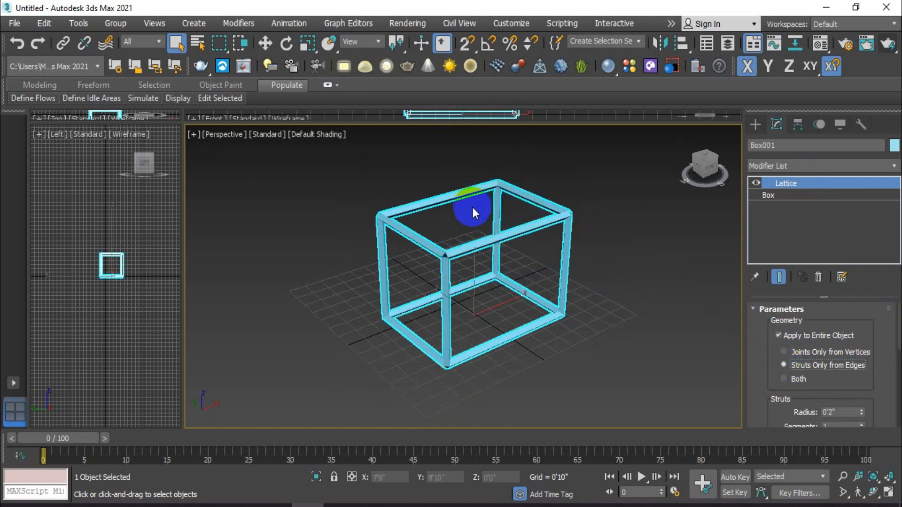
{"action": "left_click", "coordinate": [784, 379]}
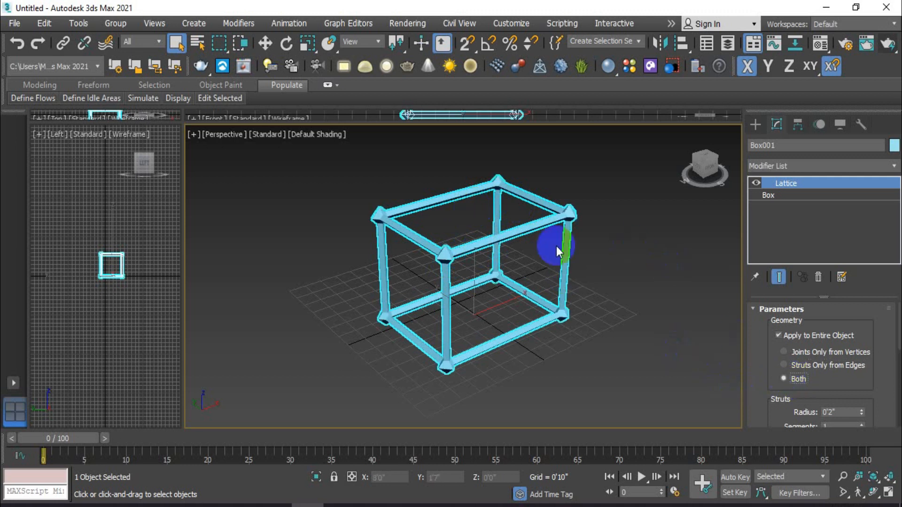
- Try a strut radius of 0'1" on the lattice, and return it to 0'2"
{"action": "scroll", "coordinate": [766, 368], "scroll_direction": "down", "scroll_amount": 3}
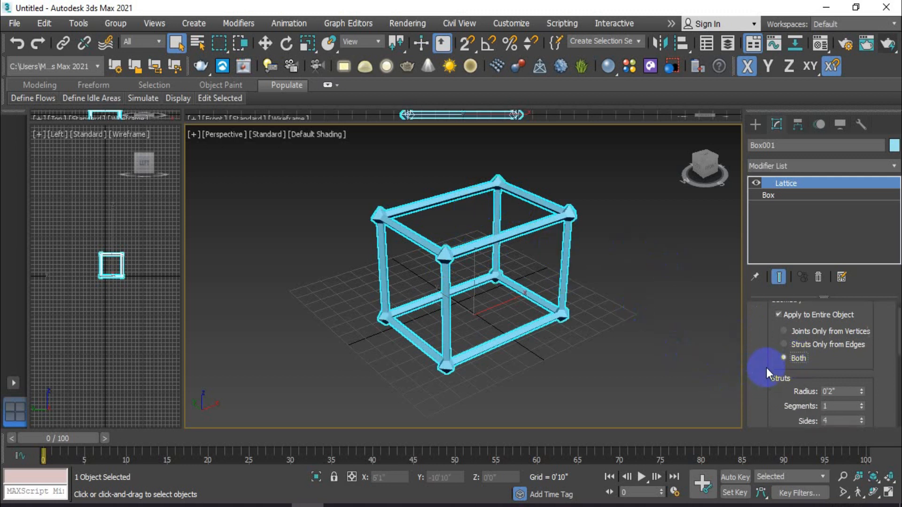
{"action": "mouse_move", "coordinate": [862, 371]}
{"action": "left_mouse_down"}
{"action": "mouse_move", "coordinate": [862, 356]}
{"action": "mouse_move", "coordinate": [864, 369]}
{"action": "left_mouse_up"}
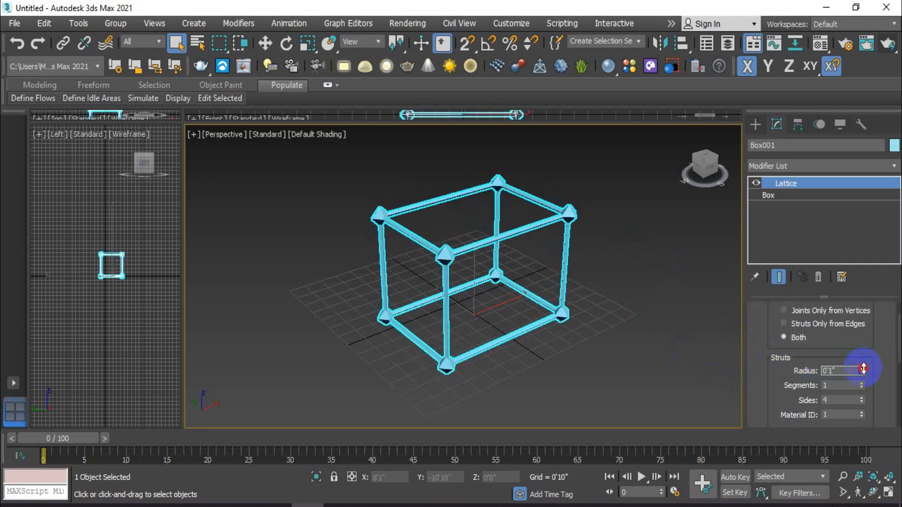
{"action": "scroll", "coordinate": [522, 234], "scroll_direction": "up", "scroll_amount": 3}
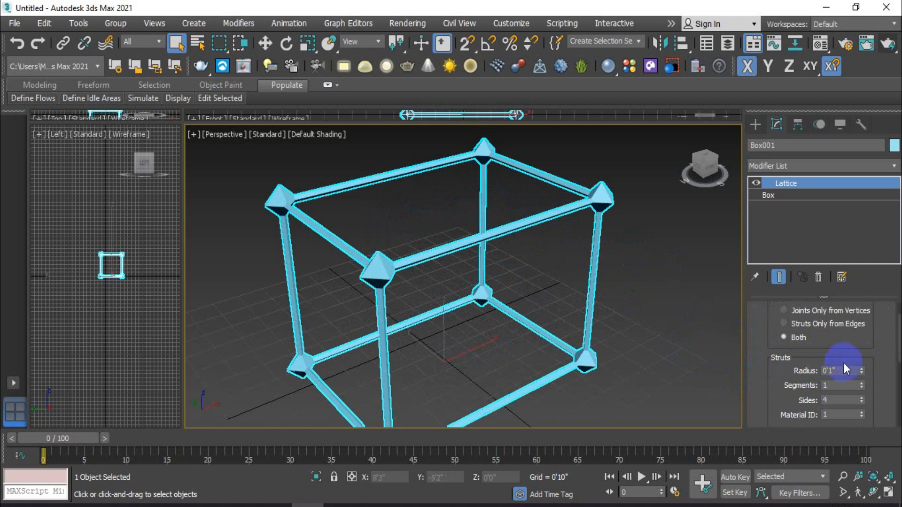
{"action": "left_click_drag", "start_coordinate": [862, 368], "coordinate": [860, 368]}
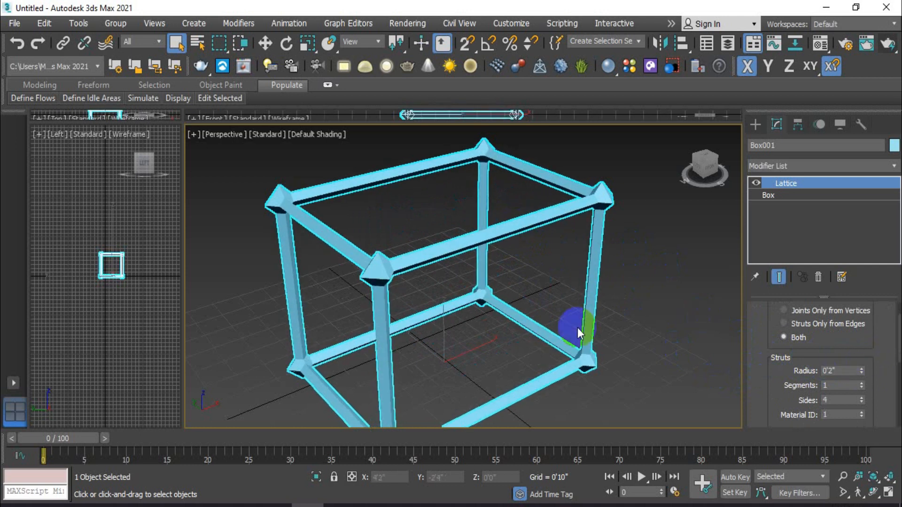
- Set the lattice struts to 3 segments and turn on edged faces in the Perspective view
{"action": "scroll", "coordinate": [577, 328], "scroll_direction": "down", "scroll_amount": 4}
{"action": "left_click", "coordinate": [862, 383]}
{"action": "left_click", "coordinate": [862, 384]}
{"action": "scroll", "coordinate": [587, 244], "scroll_direction": "up", "scroll_amount": 4}
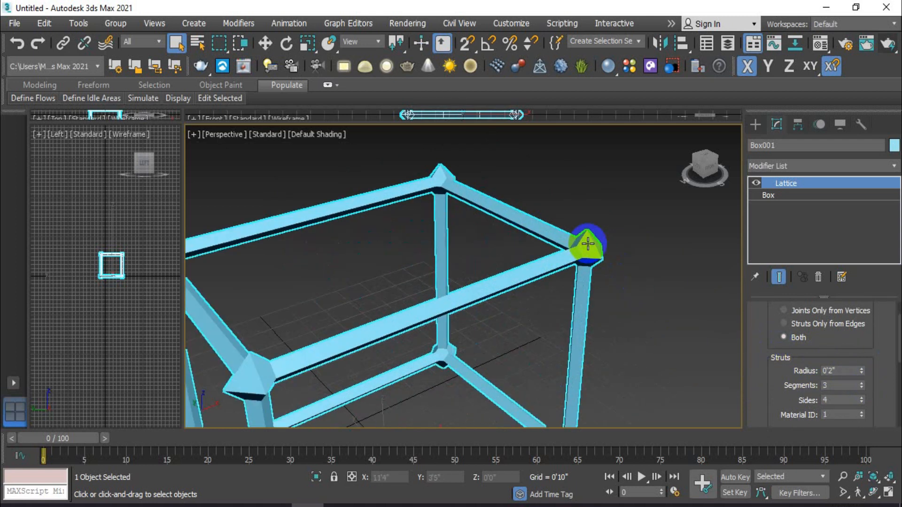
{"action": "key", "text": "F4"}
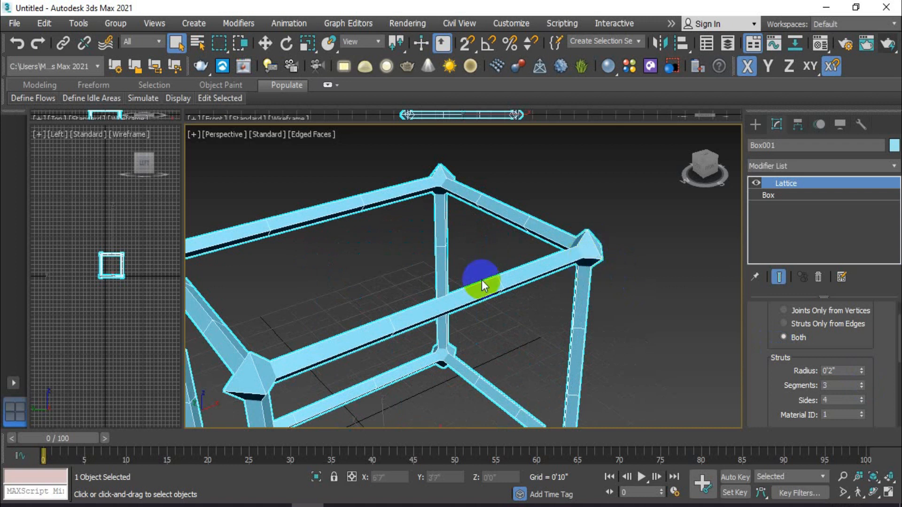
{"action": "scroll", "coordinate": [486, 282], "scroll_direction": "up", "scroll_amount": 2}
- Set the lattice struts back to 1 segment
{"action": "left_click", "coordinate": [862, 388]}
{"action": "left_click", "coordinate": [861, 388]}
{"action": "scroll", "coordinate": [624, 332], "scroll_direction": "down", "scroll_amount": 3}
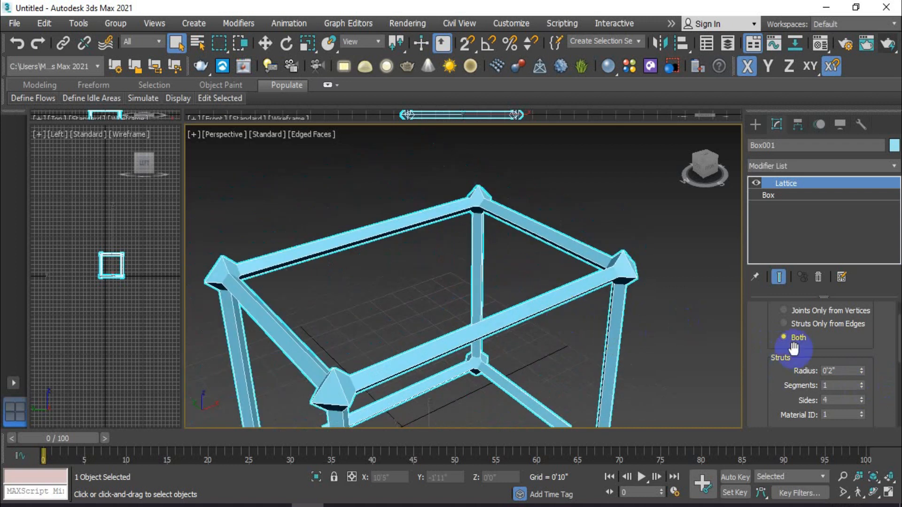
- Try 5 segments on the lattice struts, and reset the value to 1
{"action": "left_click", "coordinate": [862, 383]}
{"action": "left_click", "coordinate": [863, 383]}
{"action": "left_click", "coordinate": [863, 382]}
{"action": "left_click", "coordinate": [863, 382]}
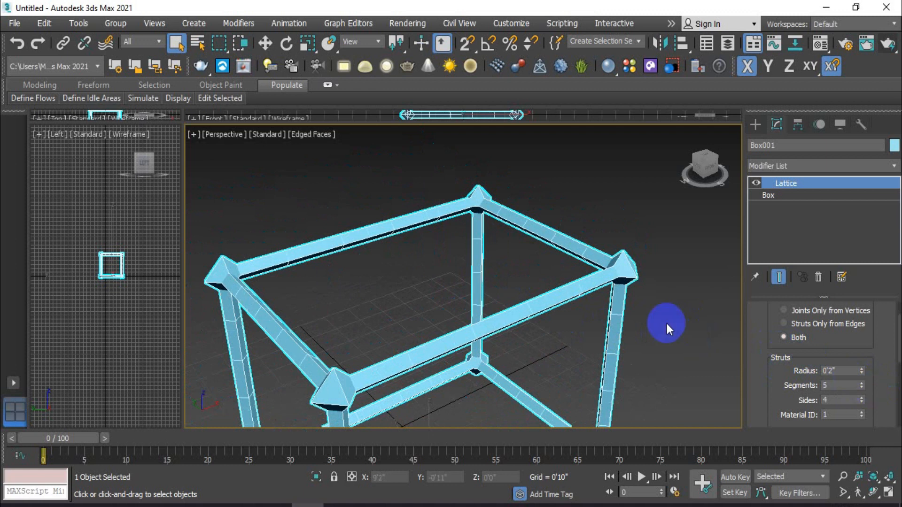
{"action": "right_click", "coordinate": [861, 388]}
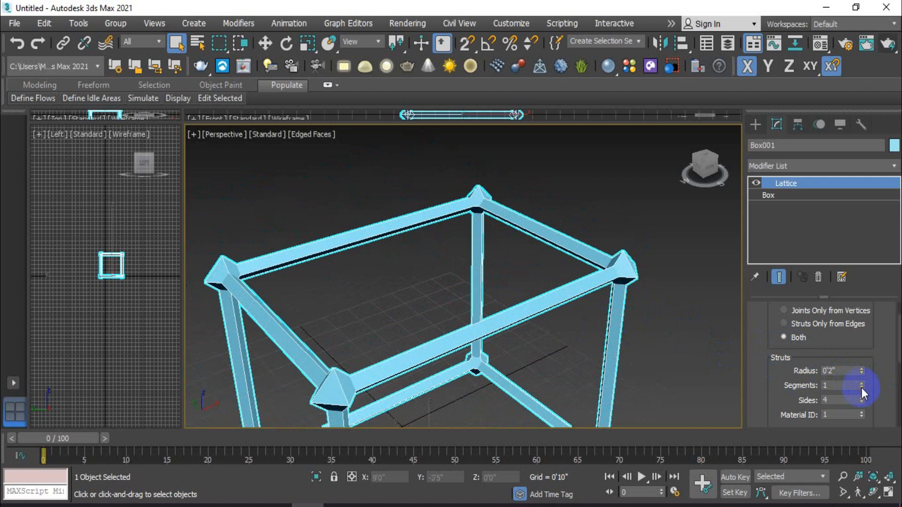
- Try 6 sides on the lattice struts, and return the value to 4
{"action": "scroll", "coordinate": [864, 380], "scroll_direction": "down", "scroll_amount": 1}
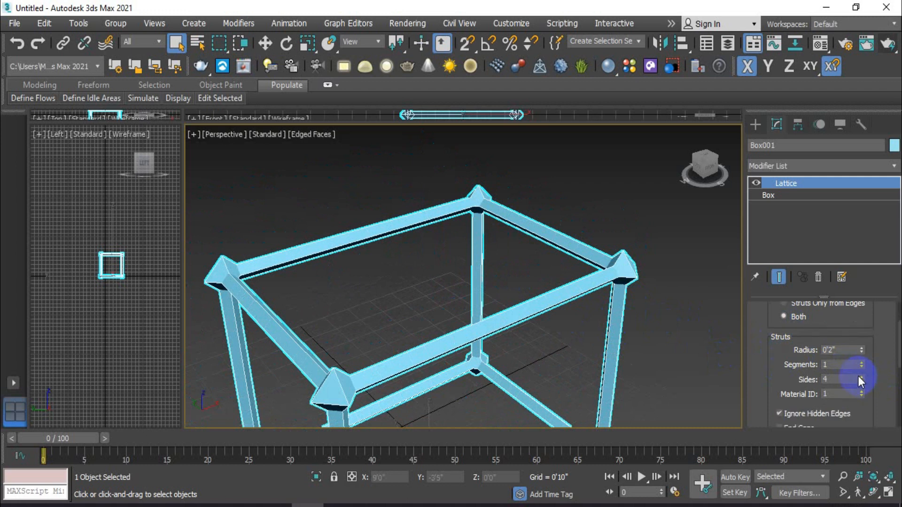
{"action": "left_click", "coordinate": [862, 377]}
{"action": "left_click", "coordinate": [862, 377]}
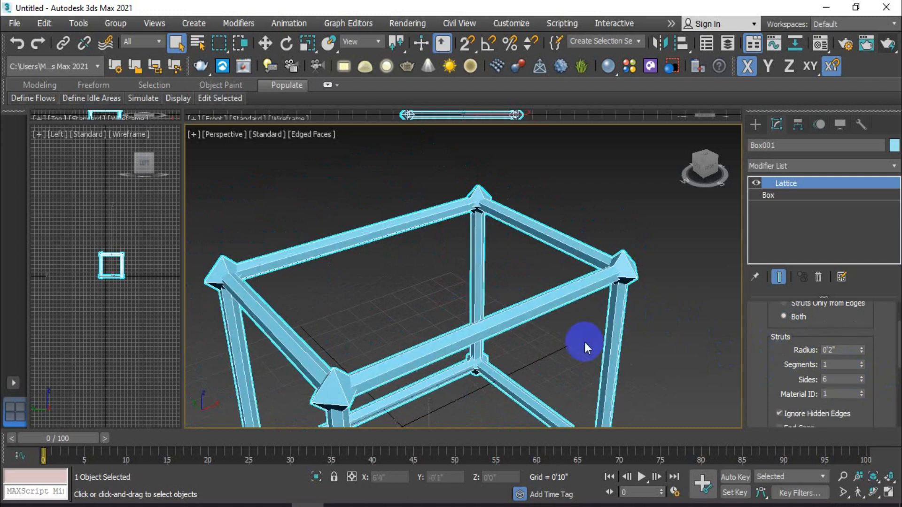
{"action": "scroll", "coordinate": [532, 305], "scroll_direction": "up", "scroll_amount": 3}
{"action": "scroll", "coordinate": [570, 232], "scroll_direction": "down", "scroll_amount": 3}
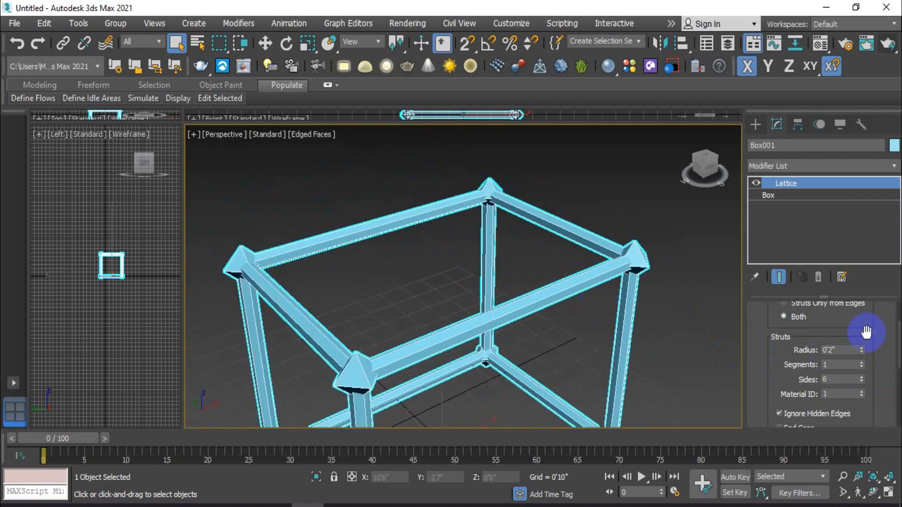
{"action": "left_click", "coordinate": [862, 382]}
{"action": "left_click", "coordinate": [863, 382]}
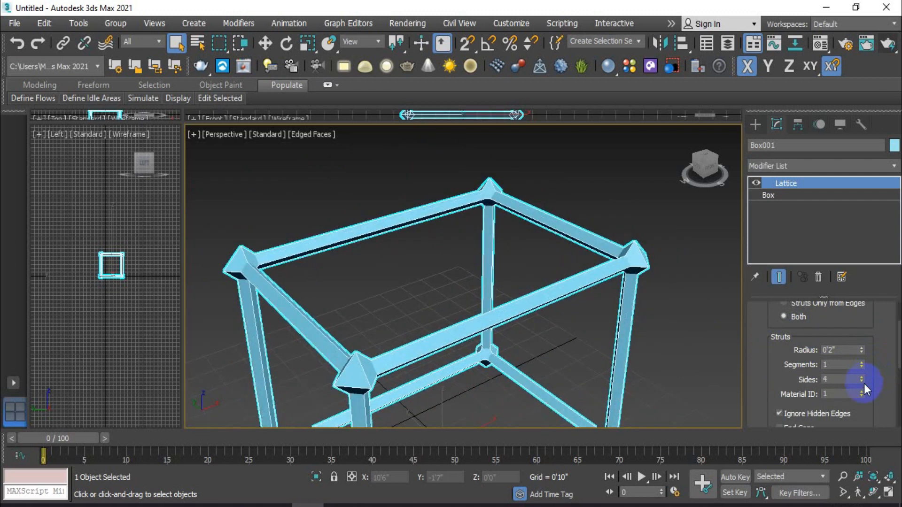
- Set the lattice struts to 10 sides and examine their rounder shape up close
{"action": "scroll", "coordinate": [631, 315], "scroll_direction": "down", "scroll_amount": 3}
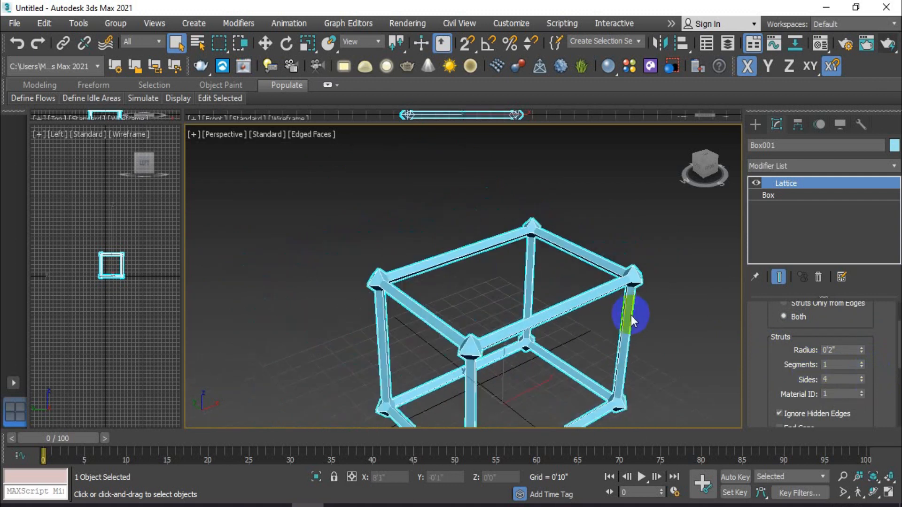
{"action": "middle_click_drag", "start_coordinate": [631, 314], "coordinate": [563, 305]}
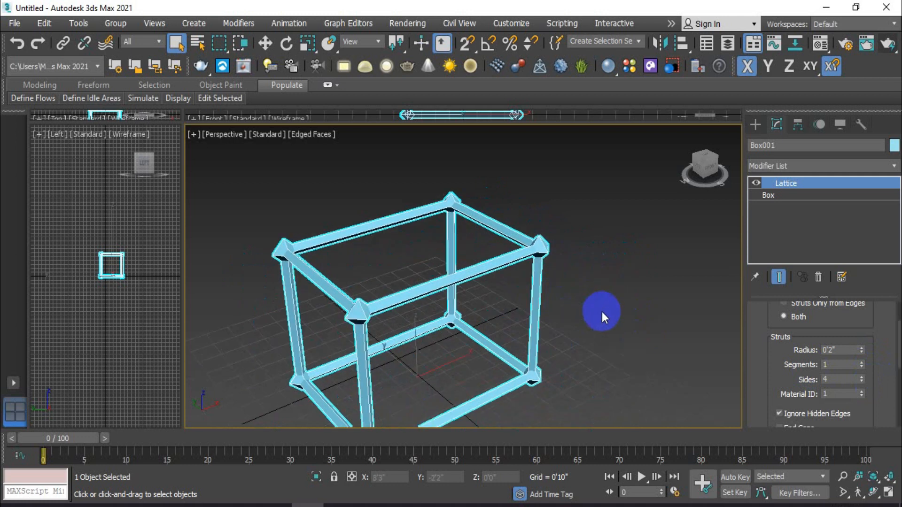
{"action": "middle_click_drag", "start_coordinate": [540, 316], "coordinate": [566, 314]}
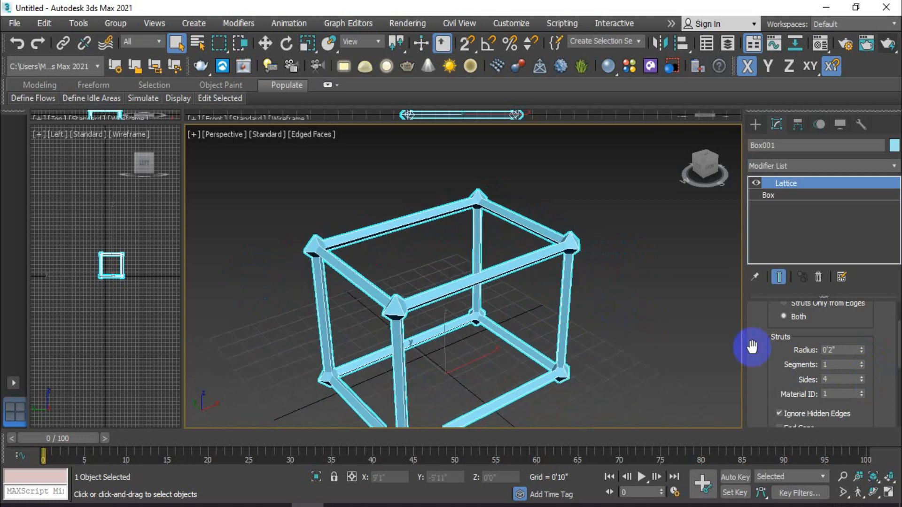
{"action": "left_click", "coordinate": [863, 377]}
{"action": "left_click", "coordinate": [862, 378]}
{"action": "left_click", "coordinate": [862, 377]}
{"action": "left_click", "coordinate": [863, 378]}
{"action": "left_click", "coordinate": [862, 377]}
{"action": "left_click", "coordinate": [862, 377]}
{"action": "scroll", "coordinate": [531, 256], "scroll_direction": "up", "scroll_amount": 2}
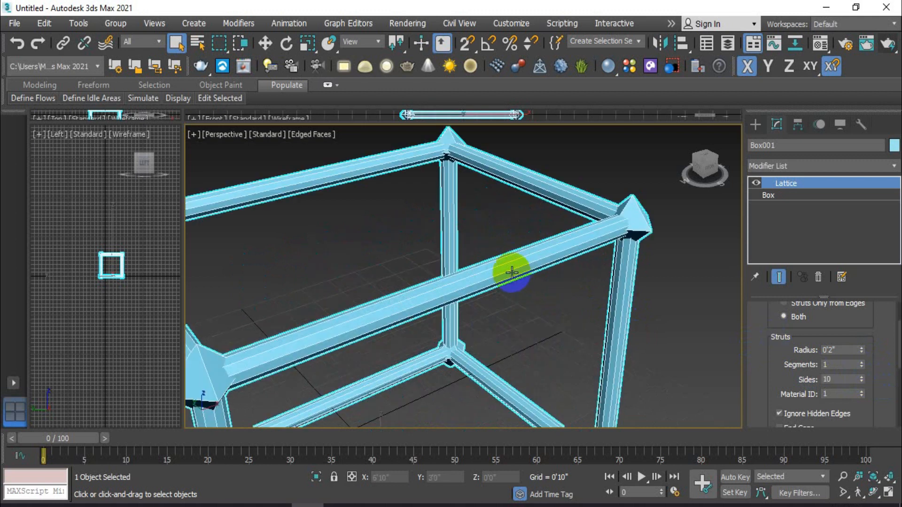
{"action": "scroll", "coordinate": [518, 256], "scroll_direction": "up", "scroll_amount": 2}
- Raise the lattice struts' number of sides further, and reset it to the minimum of 3
{"action": "left_click", "coordinate": [862, 377]}
{"action": "left_click", "coordinate": [862, 378]}
{"action": "left_click", "coordinate": [862, 377]}
{"action": "left_click", "coordinate": [862, 378]}
{"action": "left_click", "coordinate": [862, 378]}
{"action": "left_click", "coordinate": [862, 378]}
{"action": "right_click", "coordinate": [861, 381]}
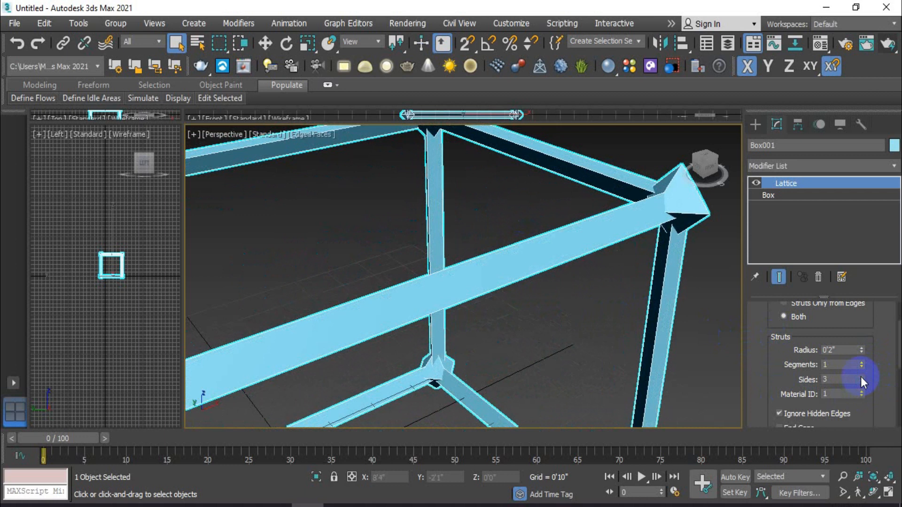
- Set the lattice struts back to 4 sides and view the whole frame
{"action": "left_click", "coordinate": [861, 377]}
{"action": "scroll", "coordinate": [572, 269], "scroll_direction": "down", "scroll_amount": 5}
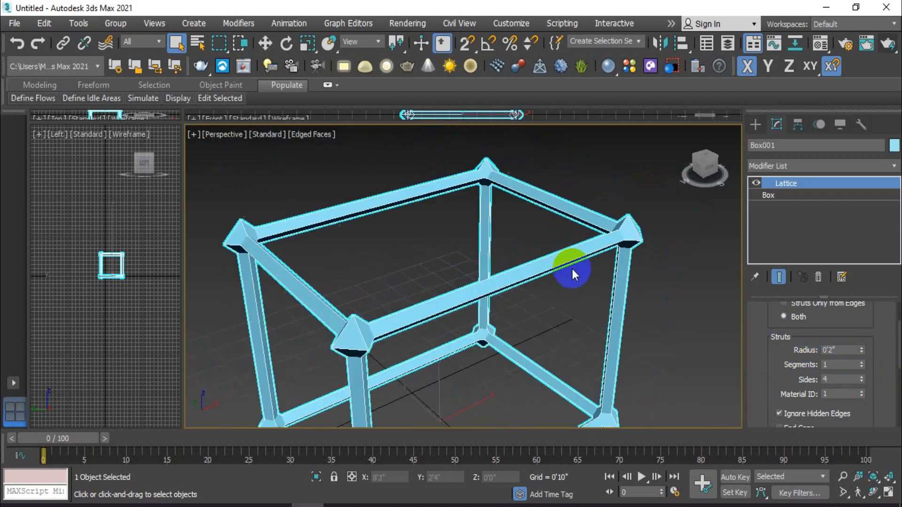
{"action": "scroll", "coordinate": [573, 282], "scroll_direction": "down", "scroll_amount": 3}
{"action": "scroll", "coordinate": [504, 313], "scroll_direction": "up", "scroll_amount": 2}
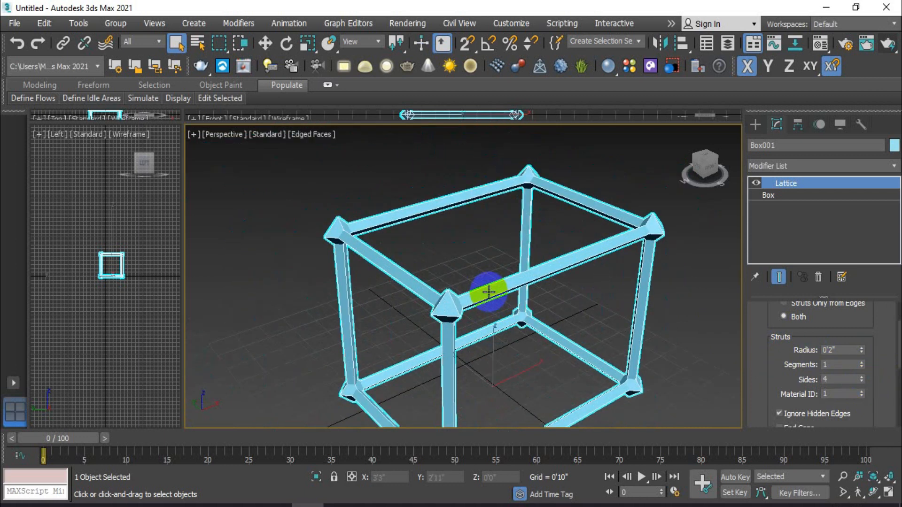
{"action": "left_click", "coordinate": [863, 397]}
{"action": "scroll", "coordinate": [766, 367], "scroll_direction": "down", "scroll_amount": 3}
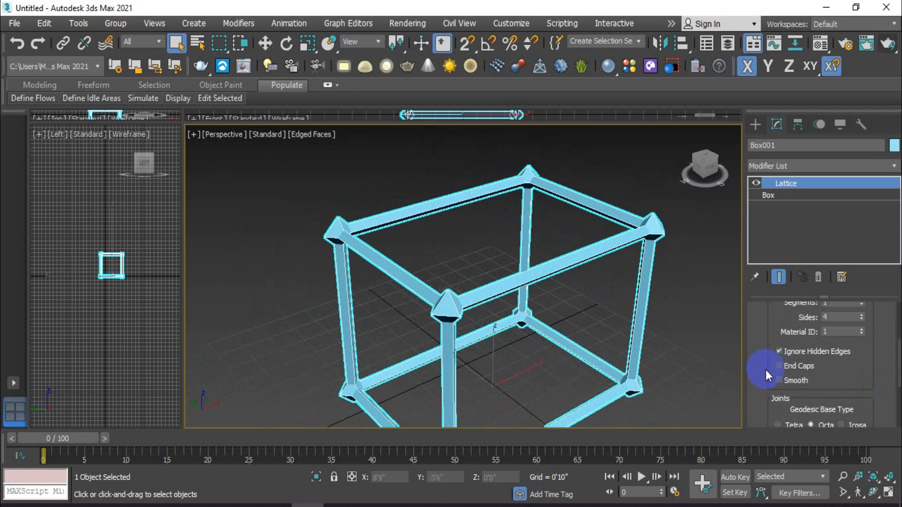
- Try smoothing on the lattice struts, compare the smooth and faceted shapes up close, and leave smoothing off
{"action": "left_click", "coordinate": [778, 381]}
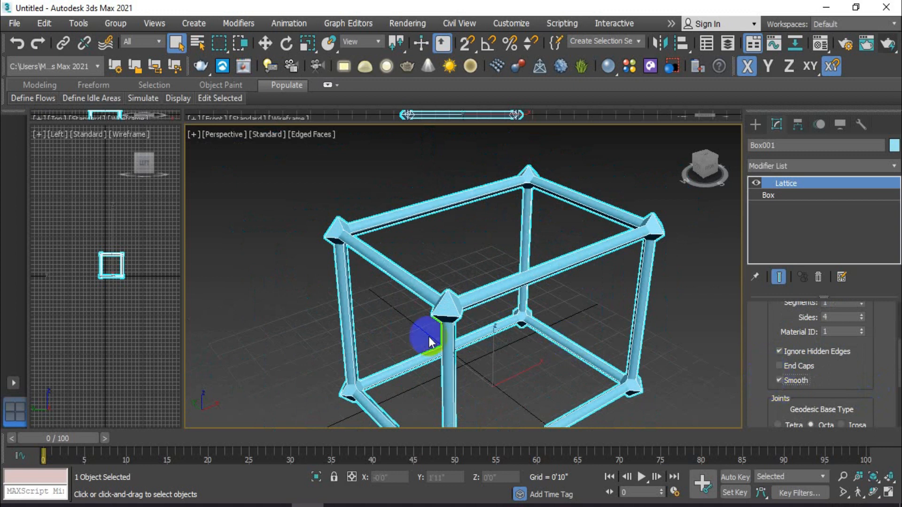
{"action": "scroll", "coordinate": [468, 300], "scroll_direction": "up", "scroll_amount": 4}
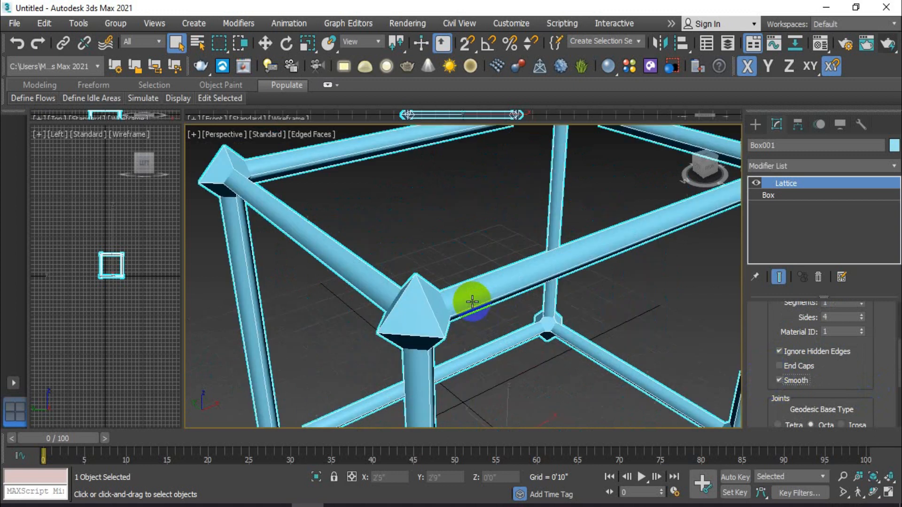
{"action": "left_click", "coordinate": [779, 380]}
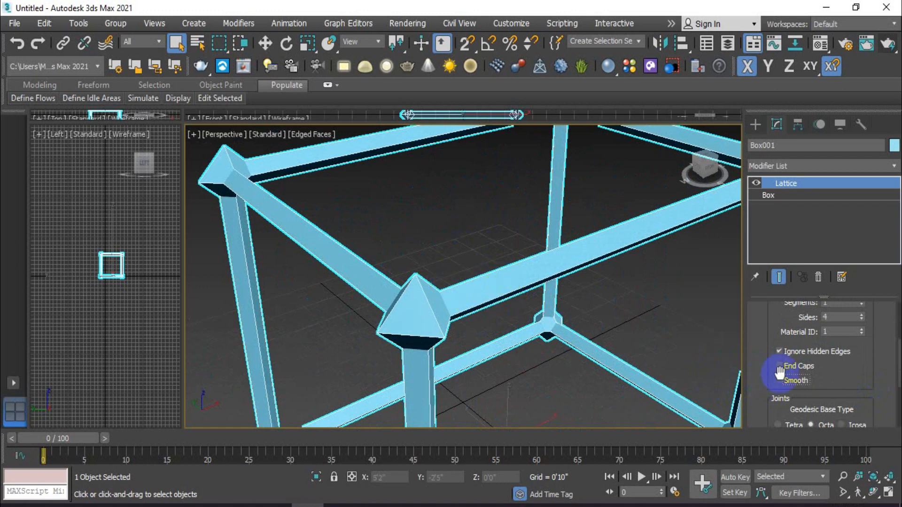
{"action": "left_click", "coordinate": [780, 381]}
{"action": "left_click", "coordinate": [824, 317]}
{"action": "left_click_drag", "start_coordinate": [855, 315], "coordinate": [861, 329]}
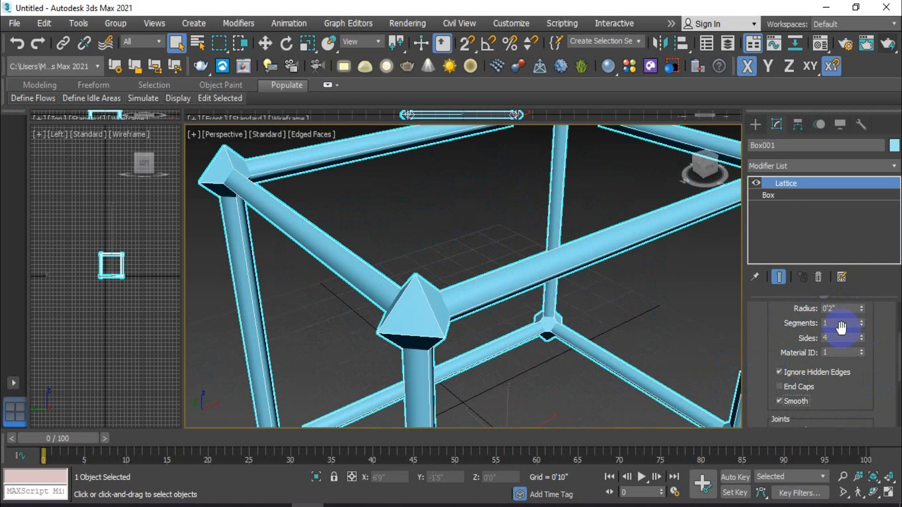
{"action": "left_click", "coordinate": [780, 401]}
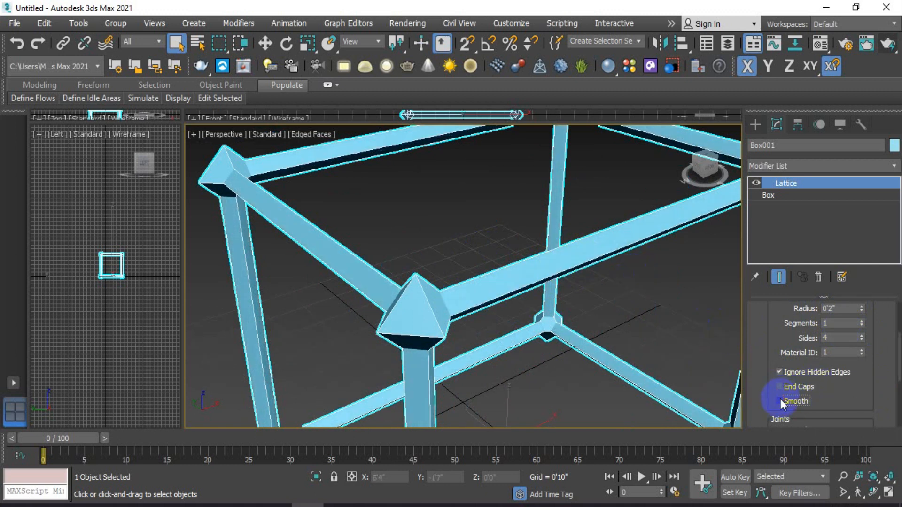
{"action": "scroll", "coordinate": [695, 334], "scroll_direction": "down", "scroll_amount": 5}
{"action": "scroll", "coordinate": [650, 268], "scroll_direction": "up", "scroll_amount": 7}
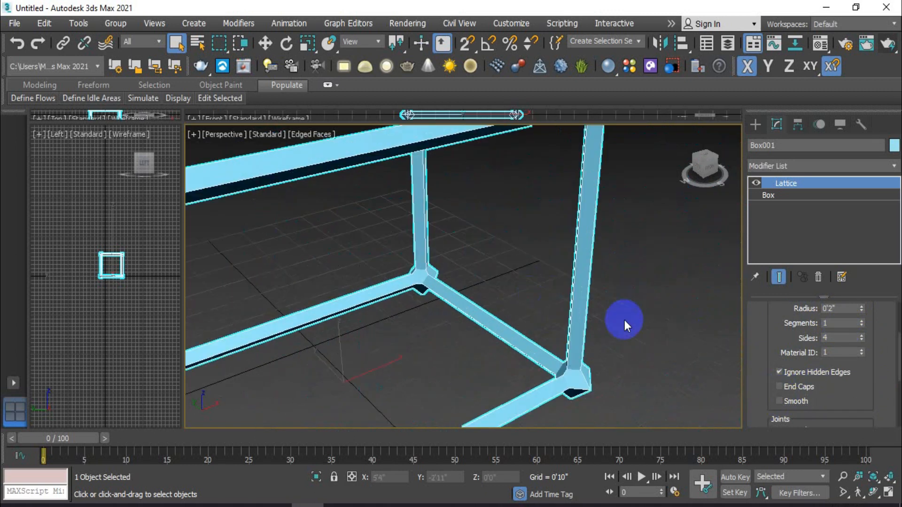
{"action": "scroll", "coordinate": [613, 334], "scroll_direction": "down", "scroll_amount": 4}
{"action": "mouse_move", "coordinate": [561, 340]}
{"action": "middle_mouse_down"}
{"action": "mouse_move", "coordinate": [587, 334]}
{"action": "mouse_move", "coordinate": [564, 350]}
{"action": "middle_mouse_up"}
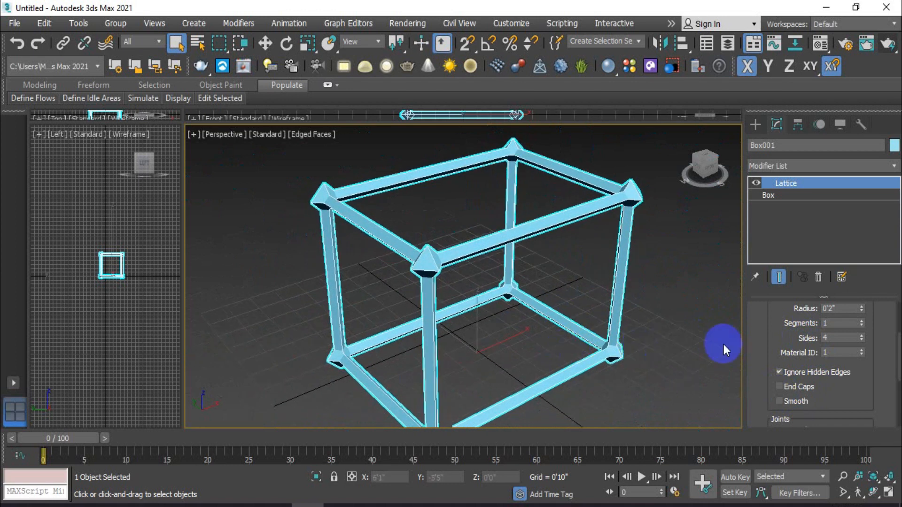
- Try the Tetra, Octa and Icosa geodesic base types on the lattice joints, and return to Octa
{"action": "scroll", "coordinate": [767, 363], "scroll_direction": "down", "scroll_amount": 5}
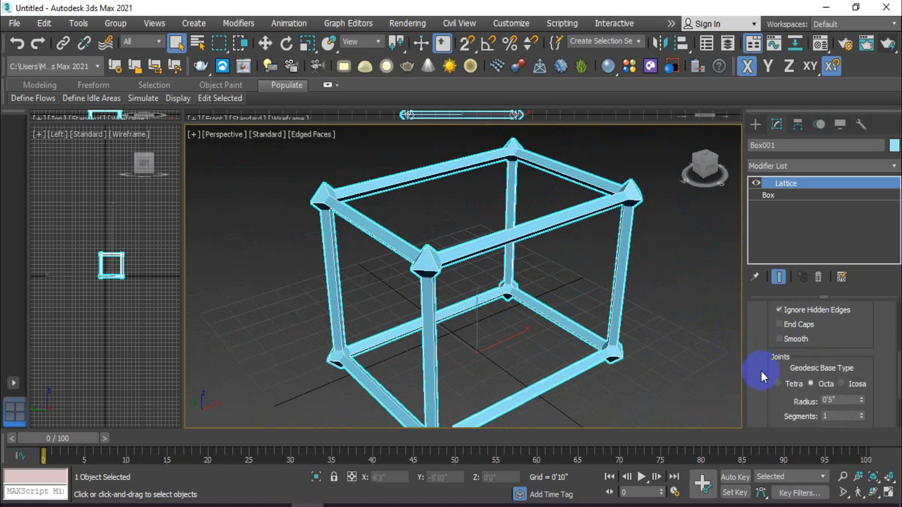
{"action": "left_click", "coordinate": [780, 384]}
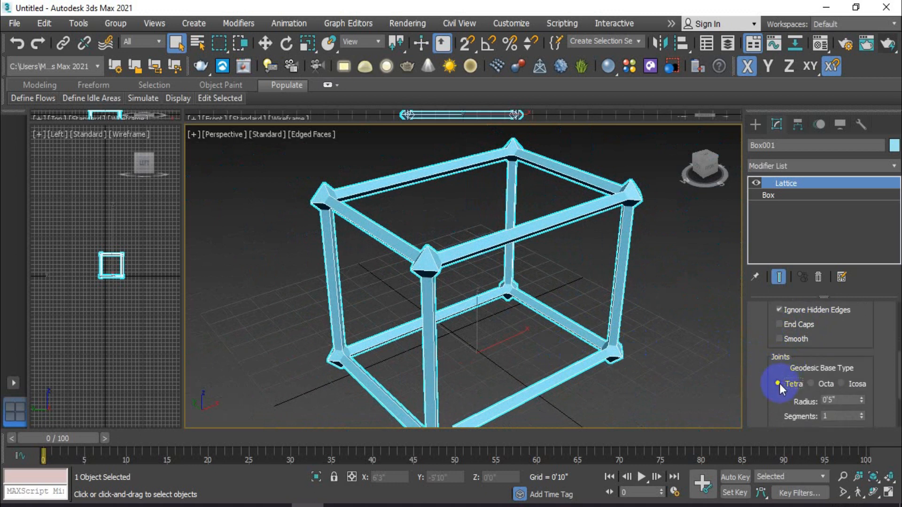
{"action": "left_click", "coordinate": [820, 383]}
{"action": "left_click", "coordinate": [843, 383]}
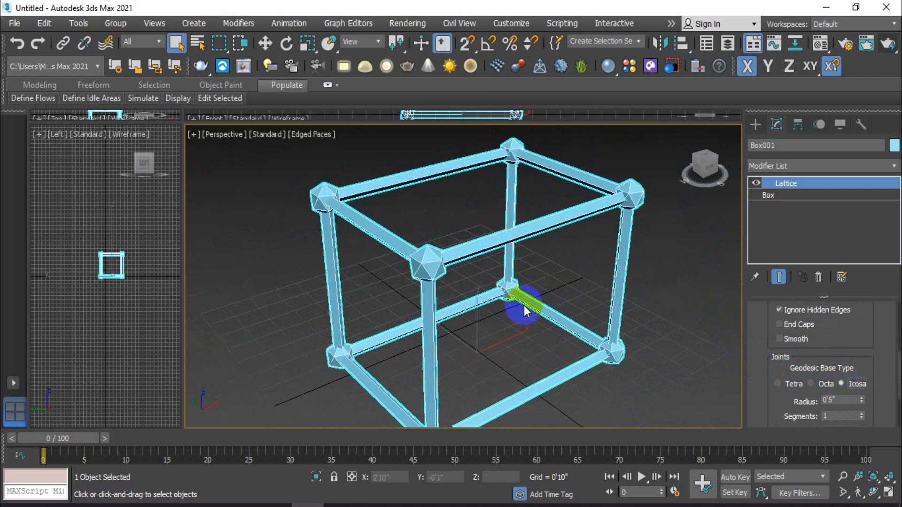
{"action": "left_click", "coordinate": [819, 384]}
{"action": "left_click", "coordinate": [780, 384]}
{"action": "left_click", "coordinate": [842, 384]}
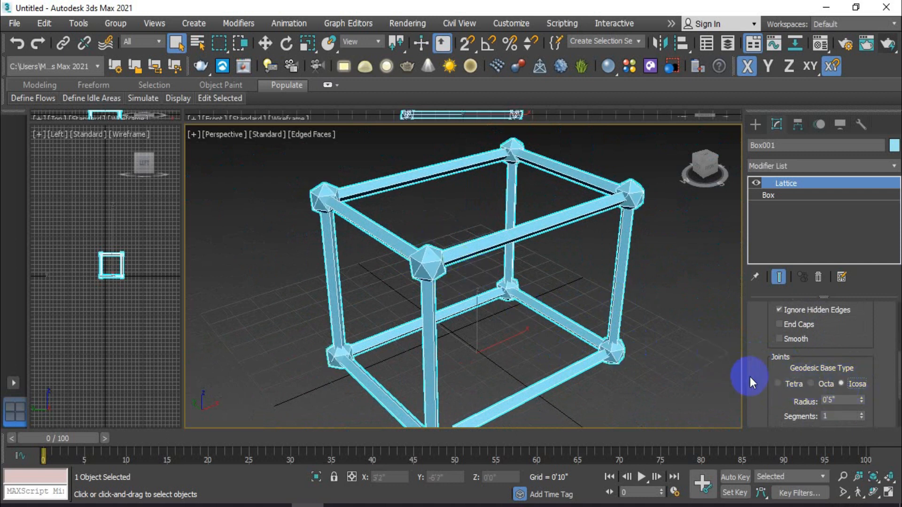
{"action": "left_click", "coordinate": [810, 384]}
- Set the radius of the lattice joints to 0'4"
{"action": "scroll", "coordinate": [758, 387], "scroll_direction": "down", "scroll_amount": 1}
{"action": "scroll", "coordinate": [759, 388], "scroll_direction": "down", "scroll_amount": 1}
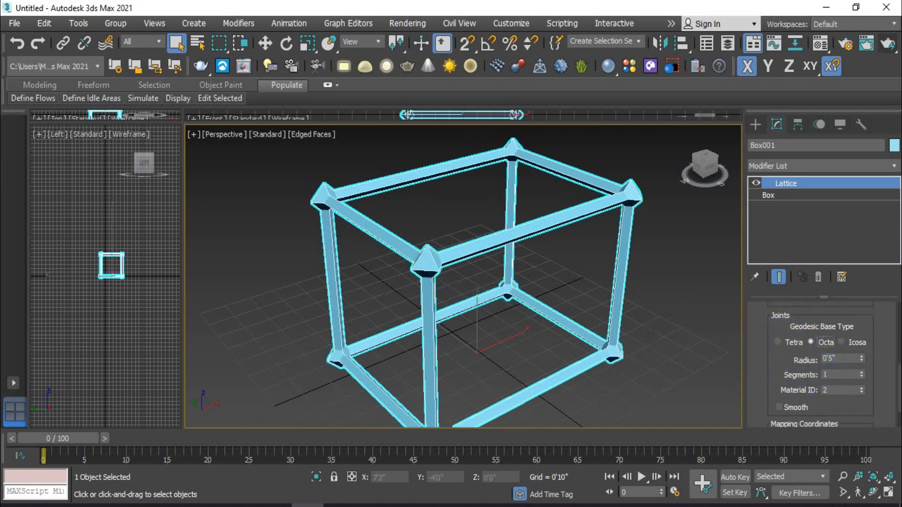
{"action": "mouse_move", "coordinate": [862, 358]}
{"action": "left_mouse_down"}
{"action": "mouse_move", "coordinate": [856, 340]}
{"action": "mouse_move", "coordinate": [858, 361]}
{"action": "left_mouse_up"}
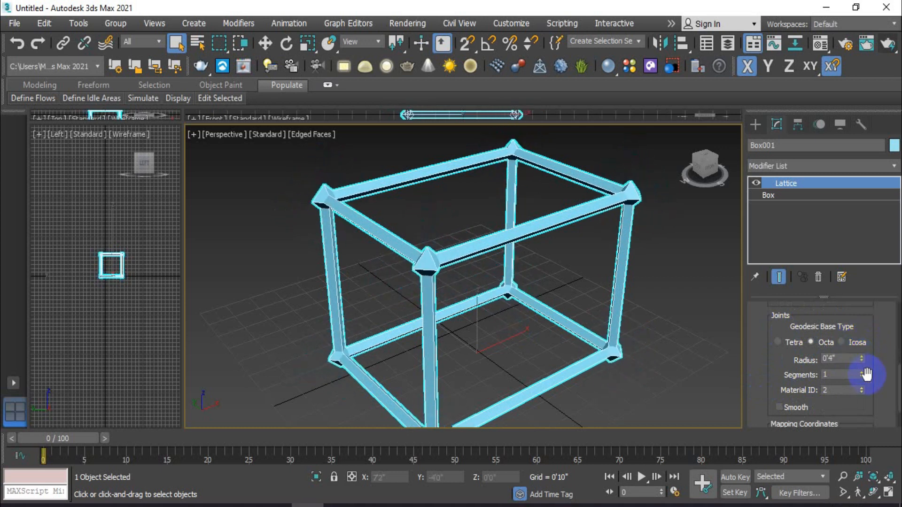
- Try 5 segments on the lattice joints, and reset the value to 1
{"action": "left_click", "coordinate": [862, 373]}
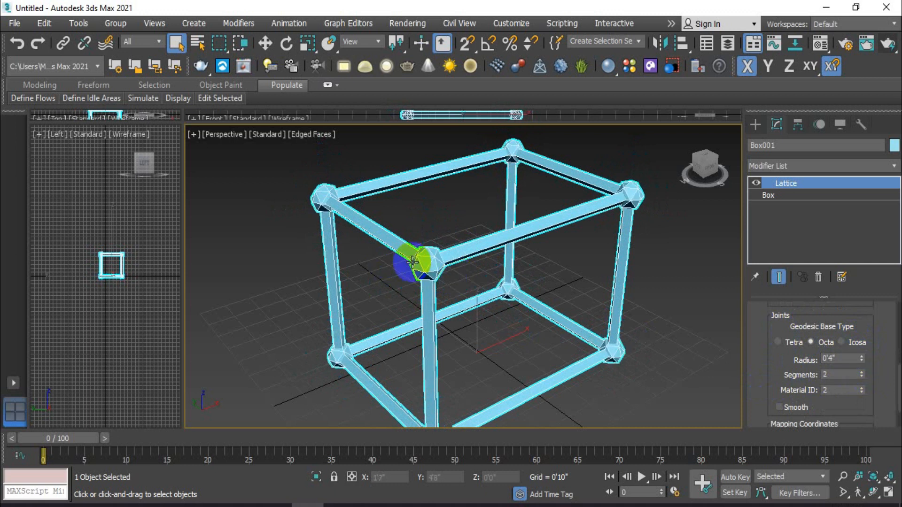
{"action": "left_click", "coordinate": [862, 373]}
{"action": "left_click", "coordinate": [862, 373]}
{"action": "left_click", "coordinate": [862, 373]}
{"action": "left_click", "coordinate": [862, 372]}
{"action": "left_click", "coordinate": [861, 377]}
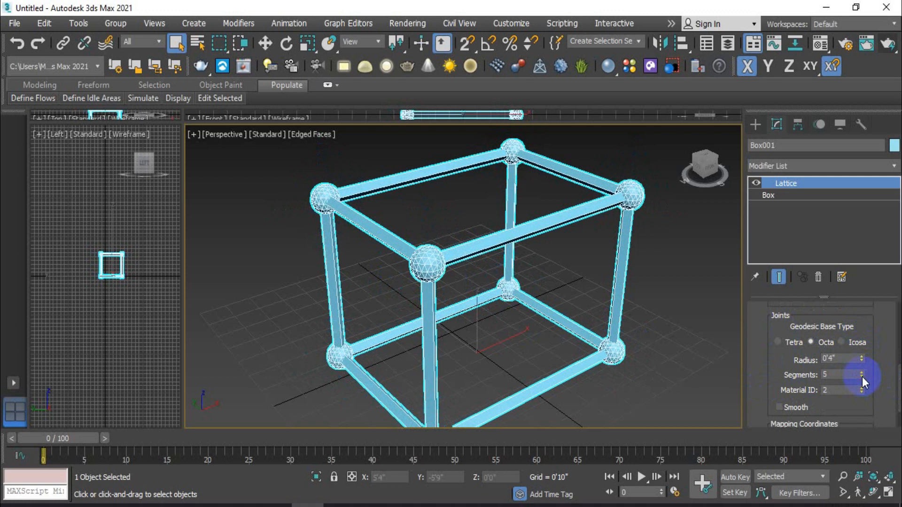
{"action": "left_click", "coordinate": [862, 377]}
{"action": "left_click", "coordinate": [862, 377]}
{"action": "left_click", "coordinate": [861, 377]}
{"action": "left_click", "coordinate": [862, 377]}
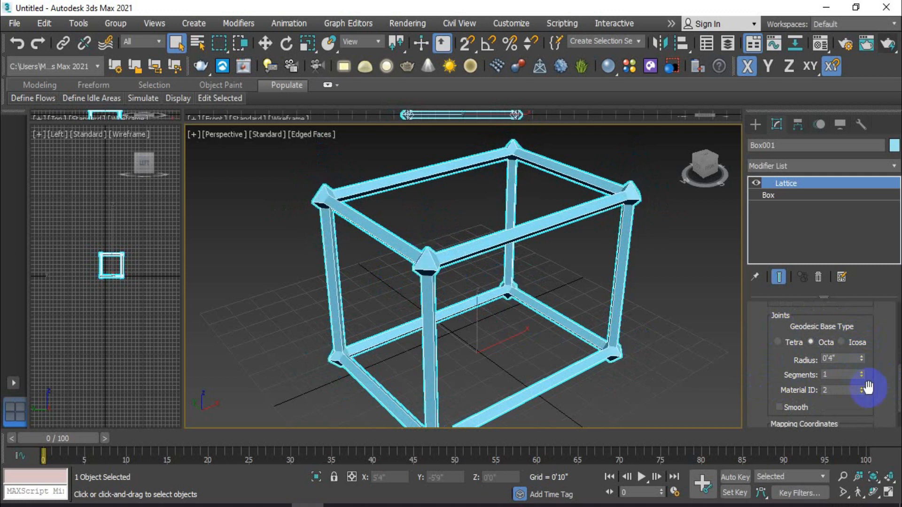
- Try smoothing on the lattice joints and turn it off, and keep the mapping coordinates on Reuse Existing
{"action": "left_click", "coordinate": [779, 407]}
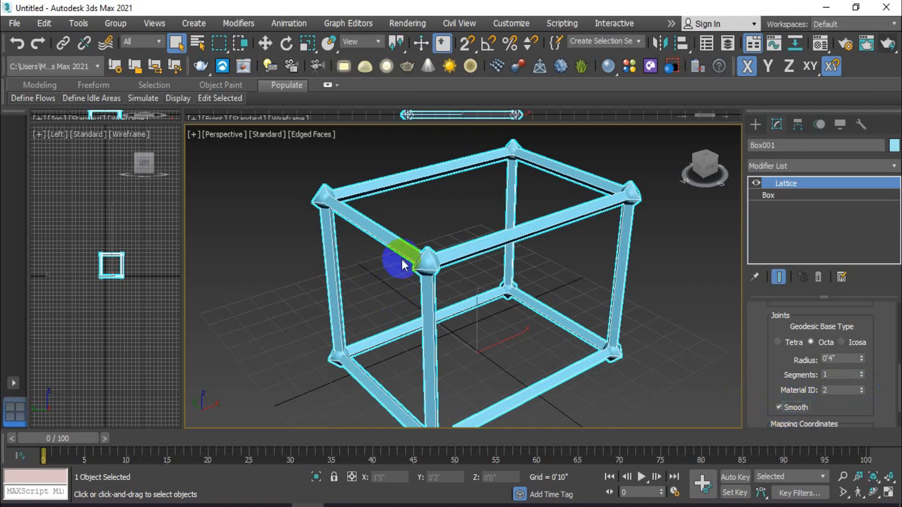
{"action": "left_click", "coordinate": [780, 407]}
{"action": "scroll", "coordinate": [754, 391], "scroll_direction": "down", "scroll_amount": 1}
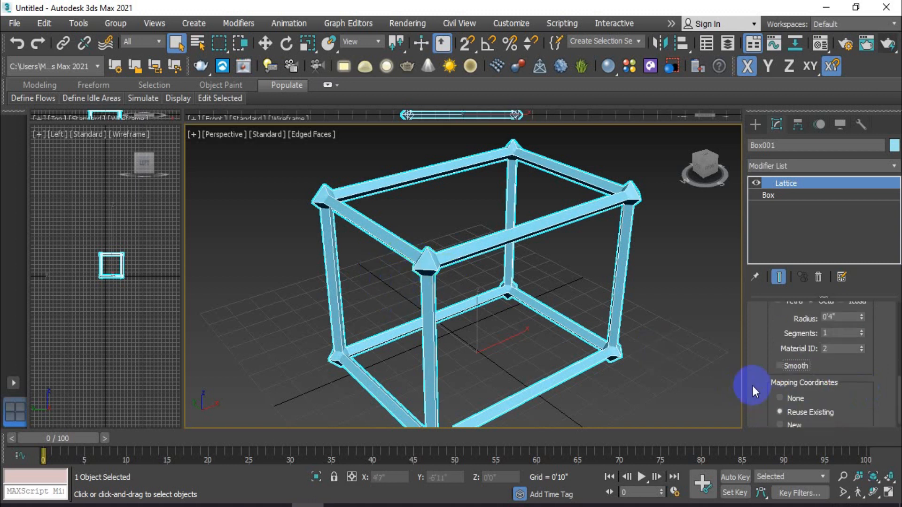
{"action": "scroll", "coordinate": [753, 385], "scroll_direction": "down", "scroll_amount": 1}
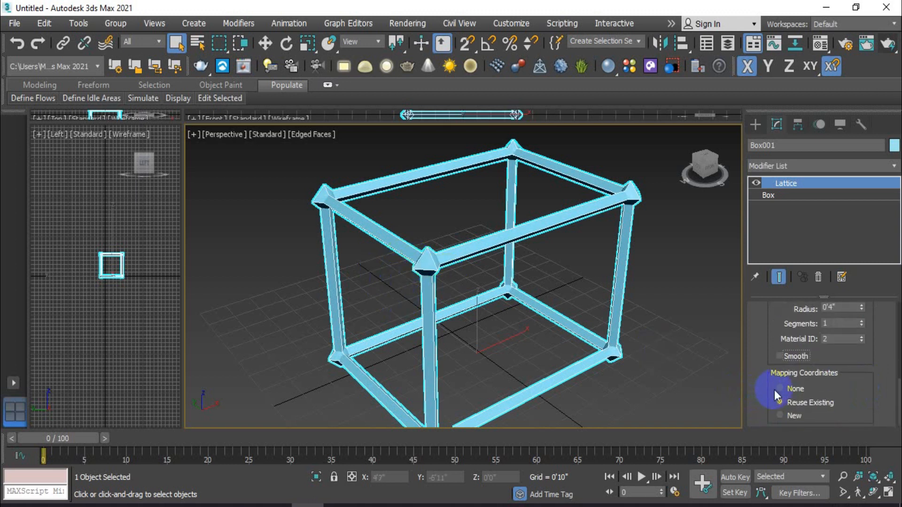
{"action": "left_click", "coordinate": [778, 405]}
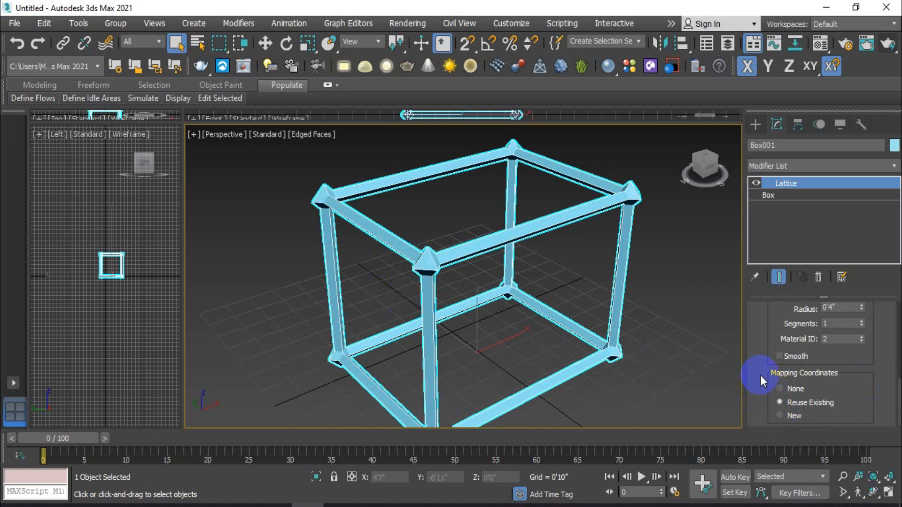
{"action": "scroll", "coordinate": [773, 329], "scroll_direction": "up", "scroll_amount": 2}
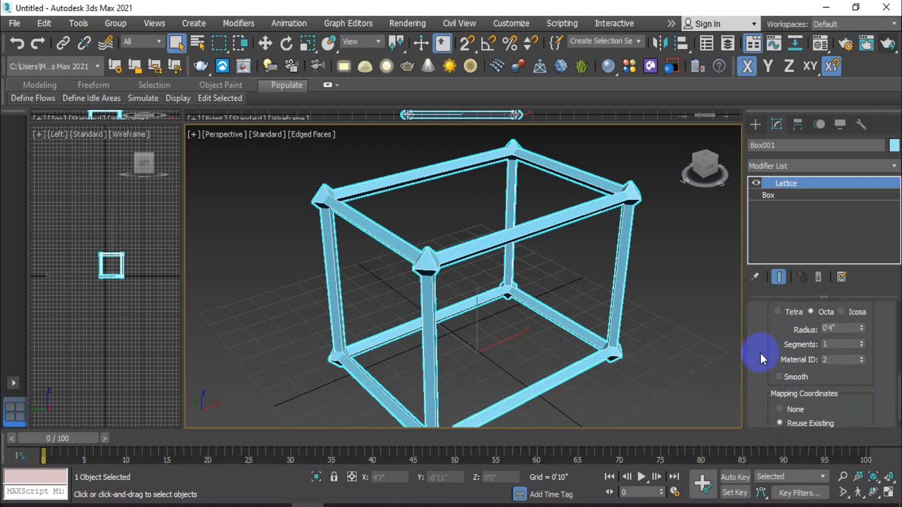
- Delete the Lattice modifier from the box
{"action": "scroll", "coordinate": [596, 357], "scroll_direction": "down", "scroll_amount": 3}
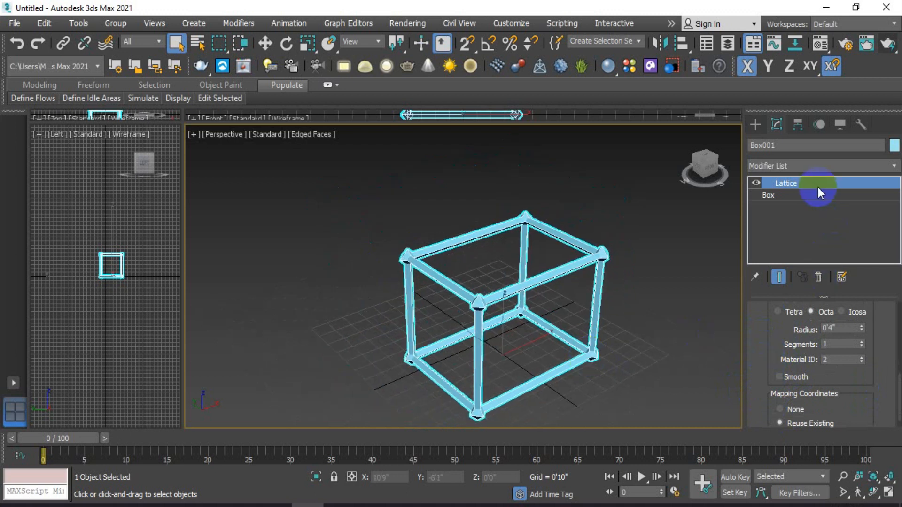
{"action": "right_click", "coordinate": [818, 187]}
{"action": "left_click", "coordinate": [812, 207]}
{"action": "left_click", "coordinate": [567, 314]}
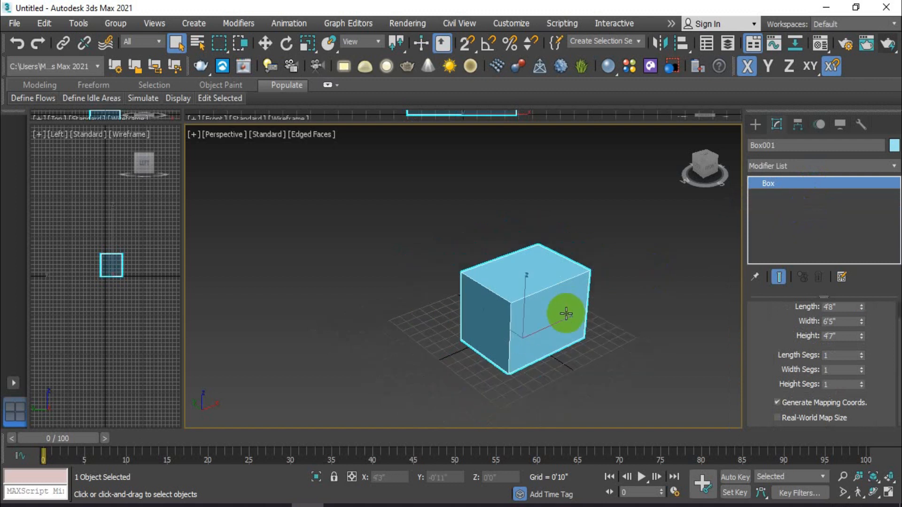
{"action": "middle_click_drag", "start_coordinate": [567, 313], "coordinate": [543, 323]}
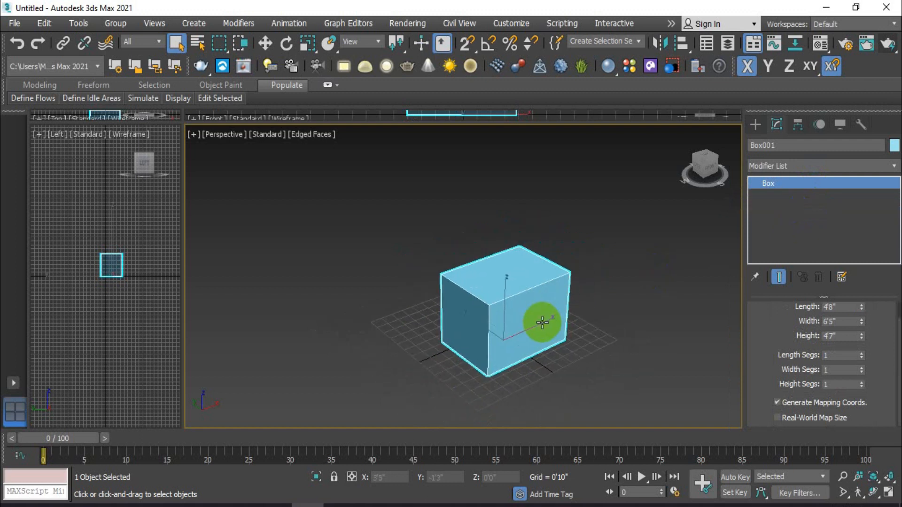
- Turn off the edged-faces display in the perspective view, and delete the box
{"action": "key", "text": "F4"}
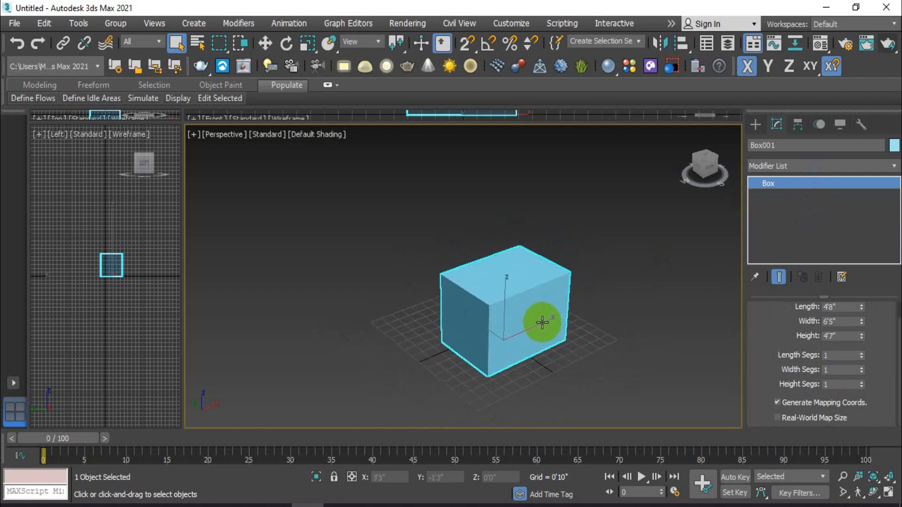
{"action": "key", "text": "Delete"}
{"action": "middle_click_drag", "start_coordinate": [521, 327], "coordinate": [489, 336]}
{"action": "scroll", "coordinate": [476, 304], "scroll_direction": "up", "scroll_amount": 1}
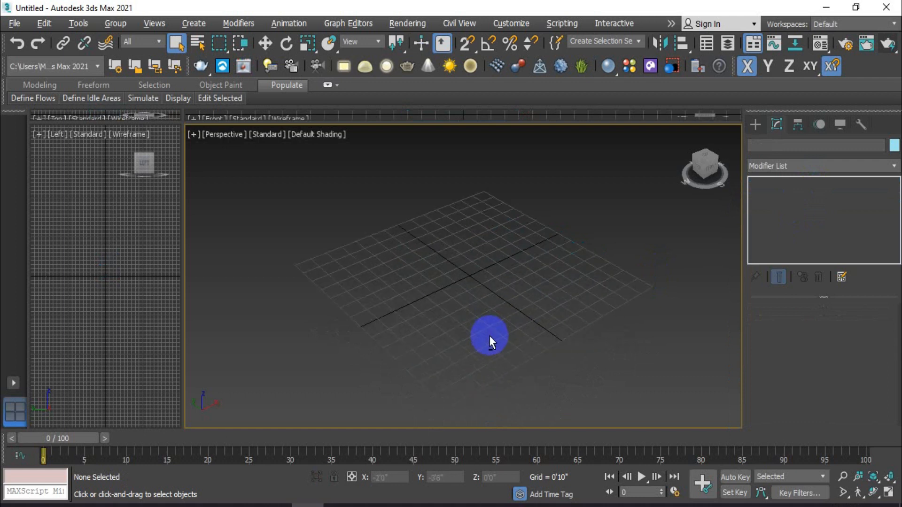
- Create two tall boxes side by side on the grid, with bases about 1'3" by 1'3" and 1'2" by 1'6"
{"action": "left_click", "coordinate": [757, 123]}
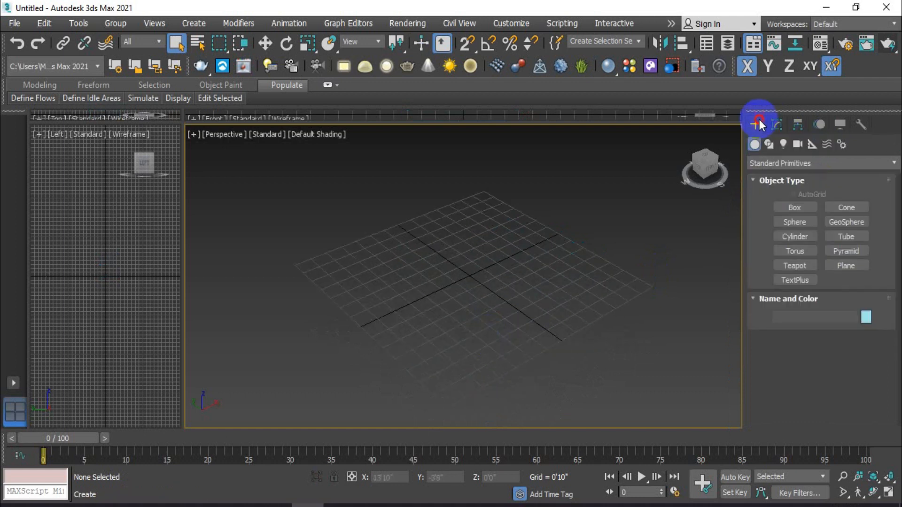
{"action": "left_click", "coordinate": [795, 207]}
{"action": "left_click_drag", "start_coordinate": [384, 281], "coordinate": [382, 303]}
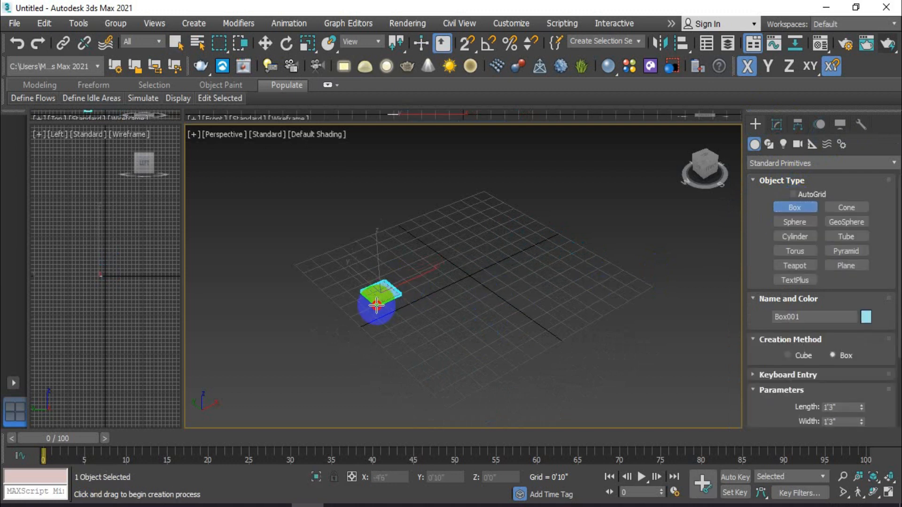
{"action": "left_click", "coordinate": [370, 220]}
{"action": "left_click_drag", "start_coordinate": [462, 268], "coordinate": [471, 276]}
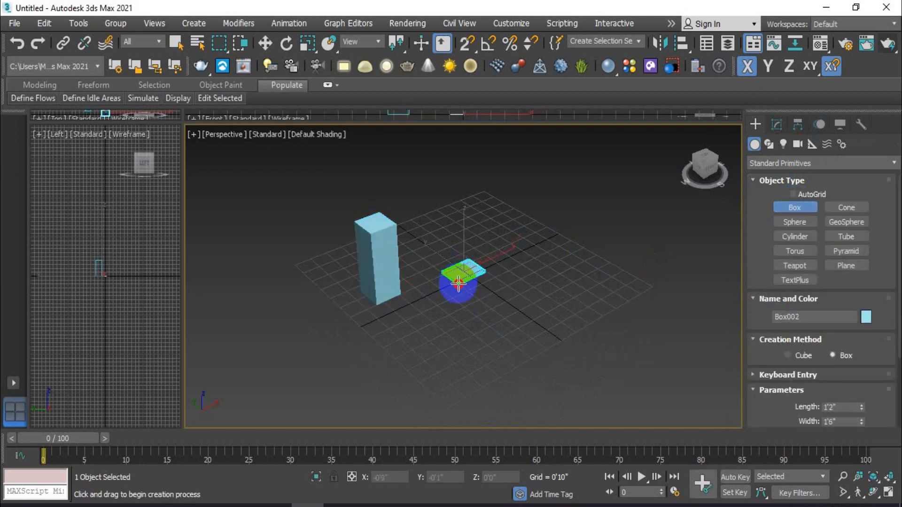
{"action": "left_click", "coordinate": [476, 237]}
- Create two shorter boxes further along the row, with bases about 1'4" by 1'8" and 0'11" by 0'11"
{"action": "left_click_drag", "start_coordinate": [537, 255], "coordinate": [532, 281]}
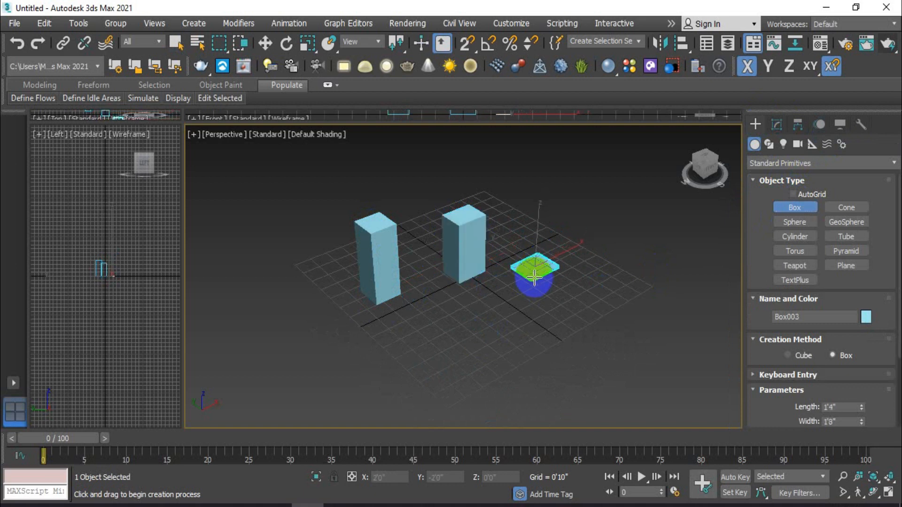
{"action": "left_click", "coordinate": [540, 248]}
{"action": "left_click_drag", "start_coordinate": [605, 286], "coordinate": [604, 300]}
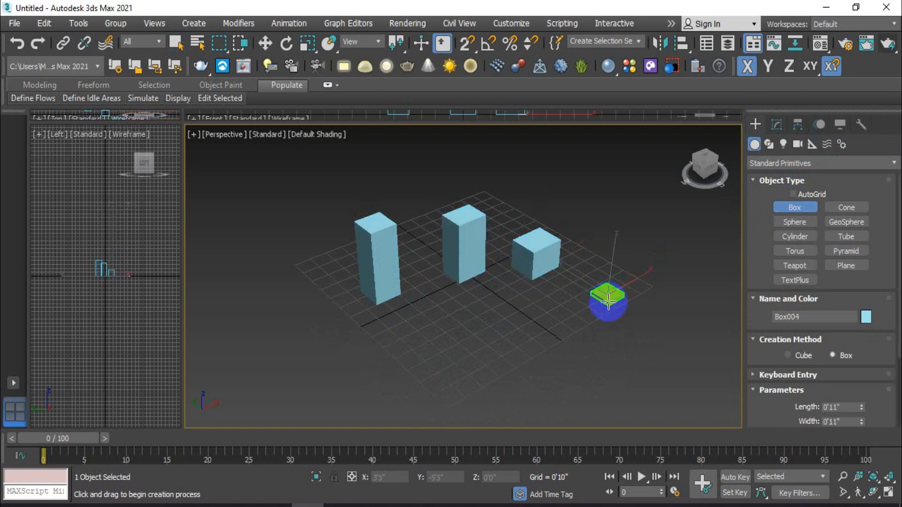
{"action": "left_click", "coordinate": [522, 252]}
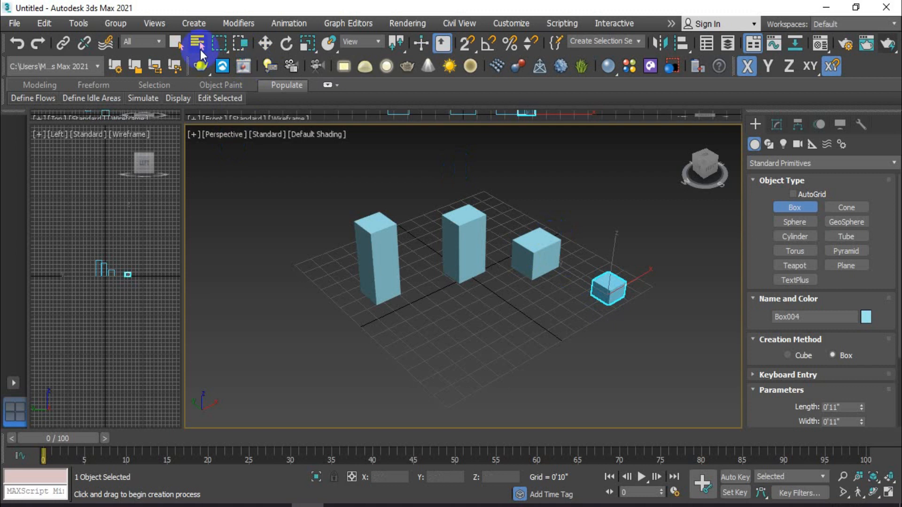
- Select the second tall box in the perspective view and hide it
{"action": "left_click", "coordinate": [176, 43]}
{"action": "left_click", "coordinate": [478, 233]}
{"action": "left_click", "coordinate": [477, 233]}
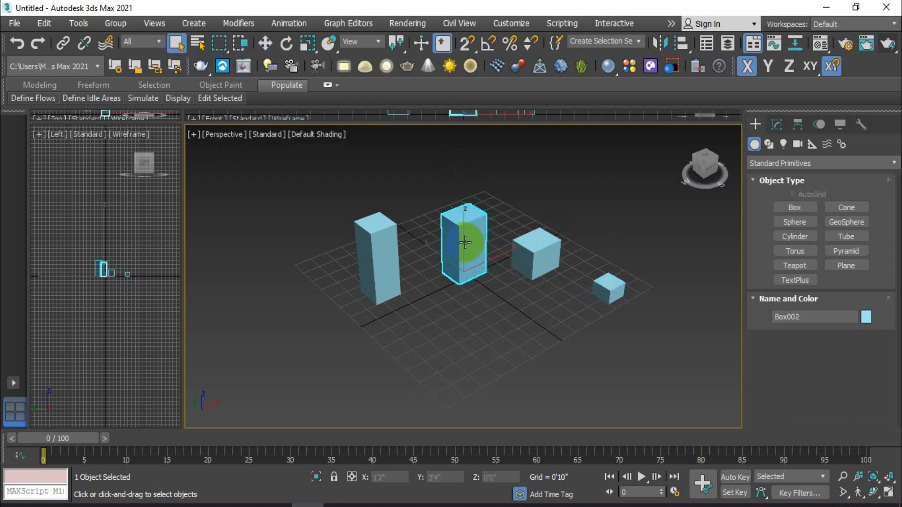
{"action": "scroll", "coordinate": [467, 240], "scroll_direction": "up", "scroll_amount": 2}
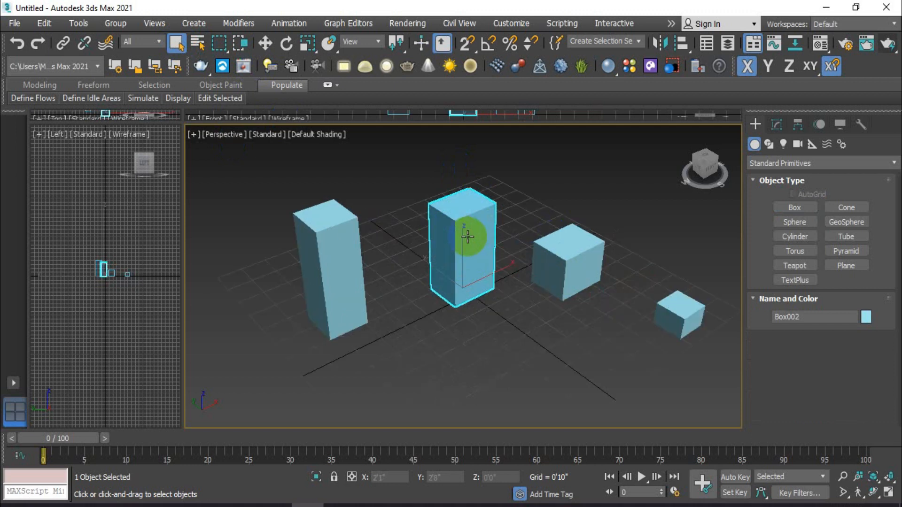
{"action": "right_click", "coordinate": [467, 237]}
{"action": "mouse_move", "coordinate": [488, 195]}
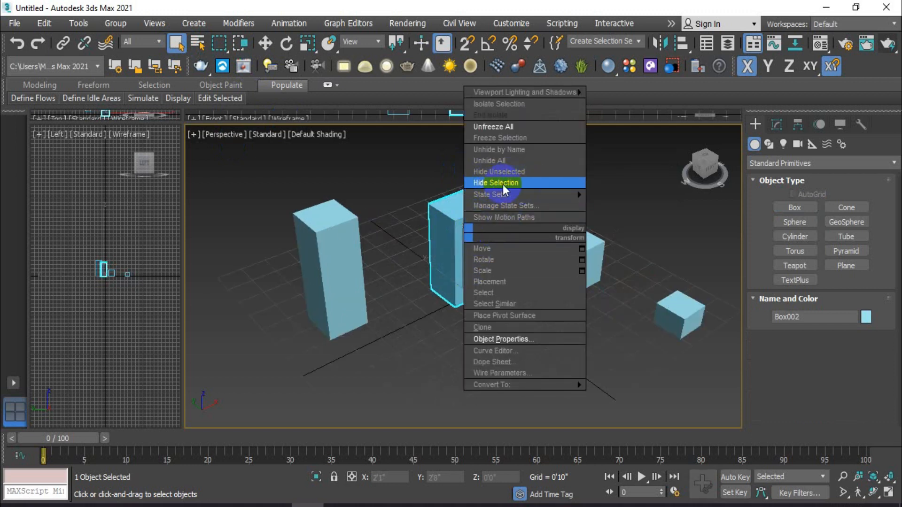
{"action": "left_click", "coordinate": [444, 245]}
{"action": "right_click", "coordinate": [449, 235]}
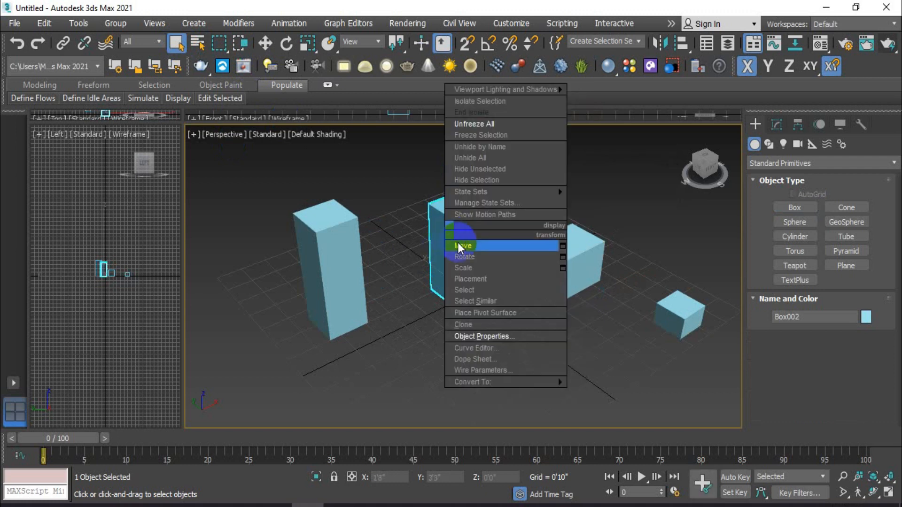
{"action": "left_click", "coordinate": [481, 179]}
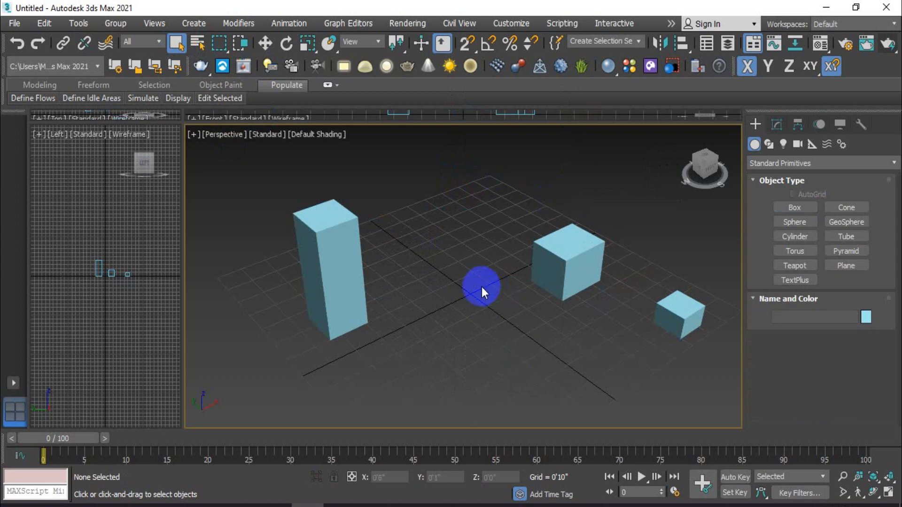
- Select the smallest box at the far end of the row and hide it as well
{"action": "left_click", "coordinate": [680, 309]}
{"action": "right_click", "coordinate": [680, 309]}
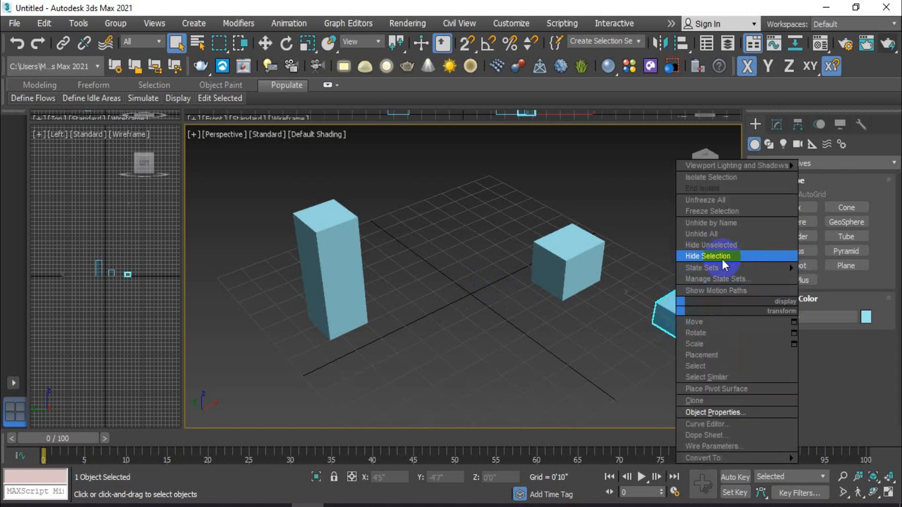
{"action": "left_click", "coordinate": [707, 256]}
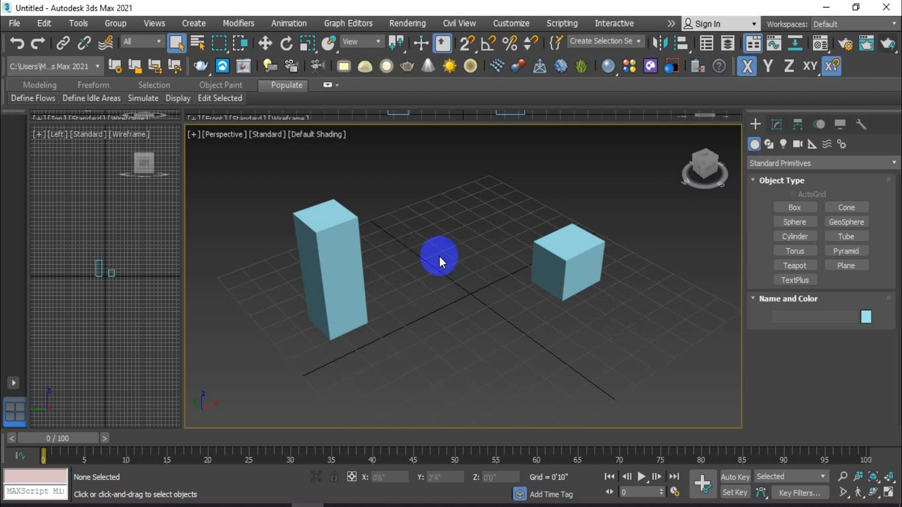
- Unhide all hidden boxes at once, and undo the unhiding
{"action": "right_click", "coordinate": [445, 281]}
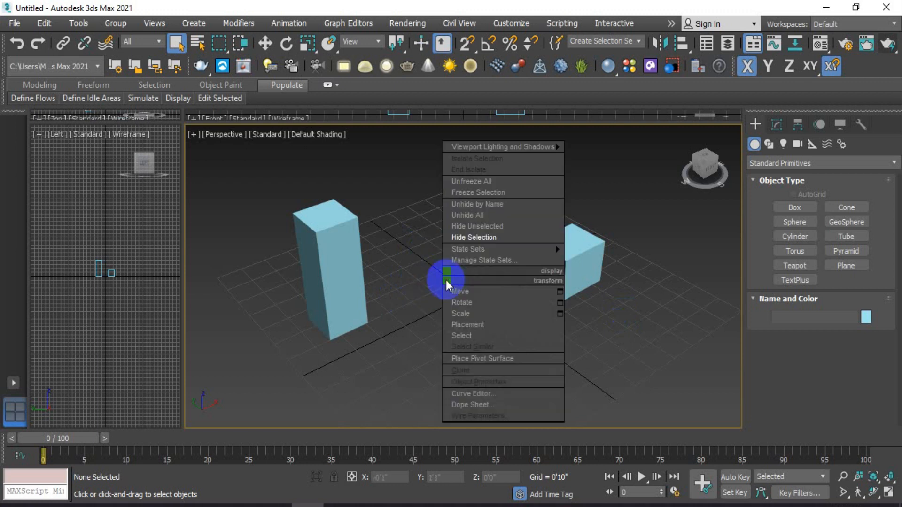
{"action": "left_click", "coordinate": [476, 216]}
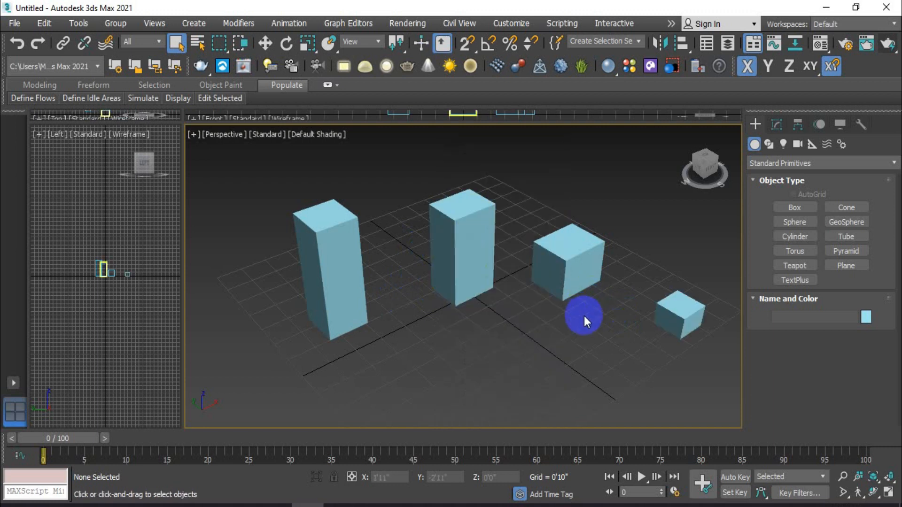
{"action": "key", "text": "ctrl+z"}
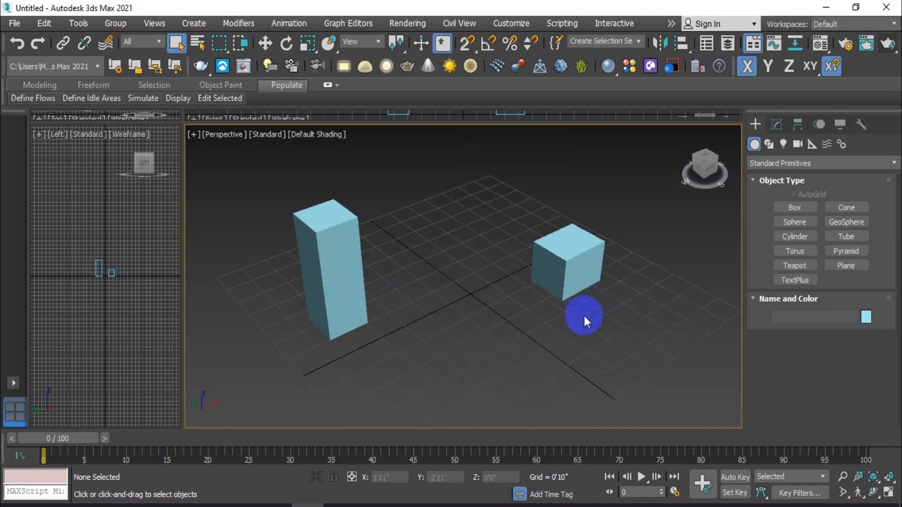
- Unhide only Box002 by name, and close the list of hidden objects
{"action": "right_click", "coordinate": [454, 264]}
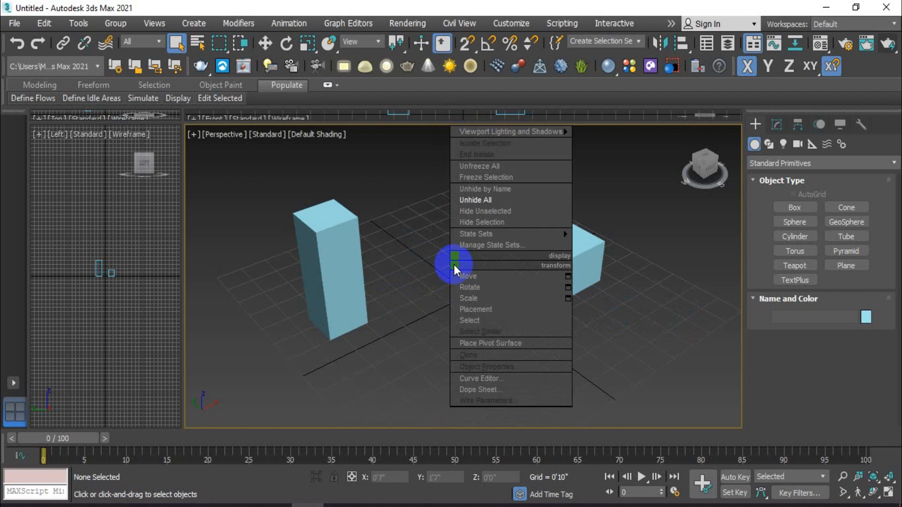
{"action": "left_click", "coordinate": [487, 190]}
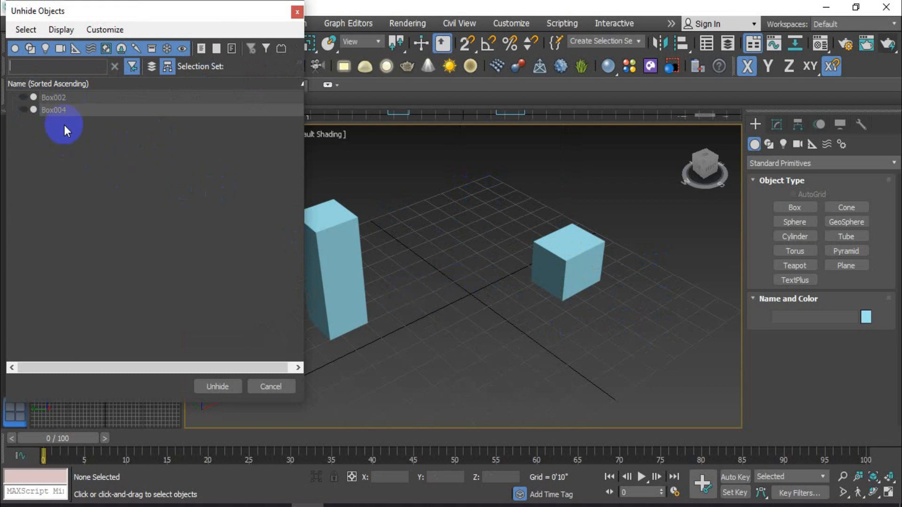
{"action": "left_click_drag", "start_coordinate": [197, 8], "coordinate": [170, 33]}
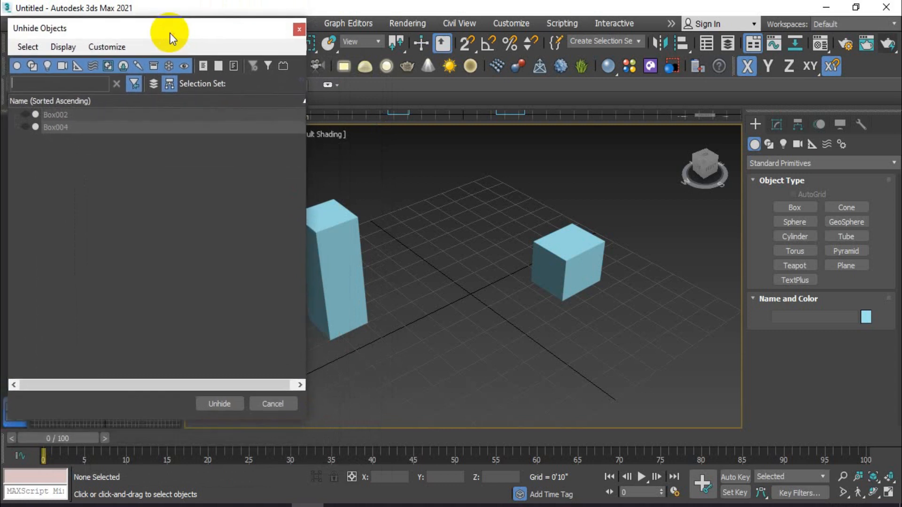
{"action": "left_click", "coordinate": [26, 115]}
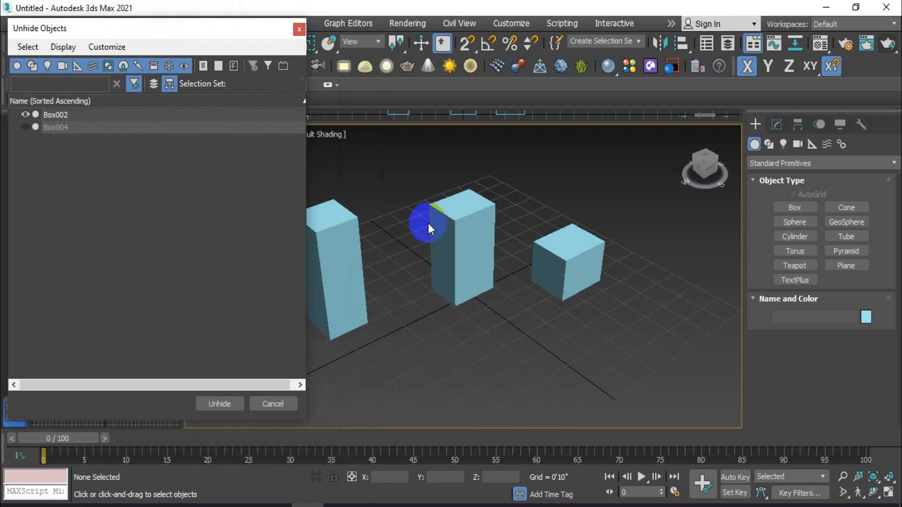
{"action": "left_click", "coordinate": [299, 30]}
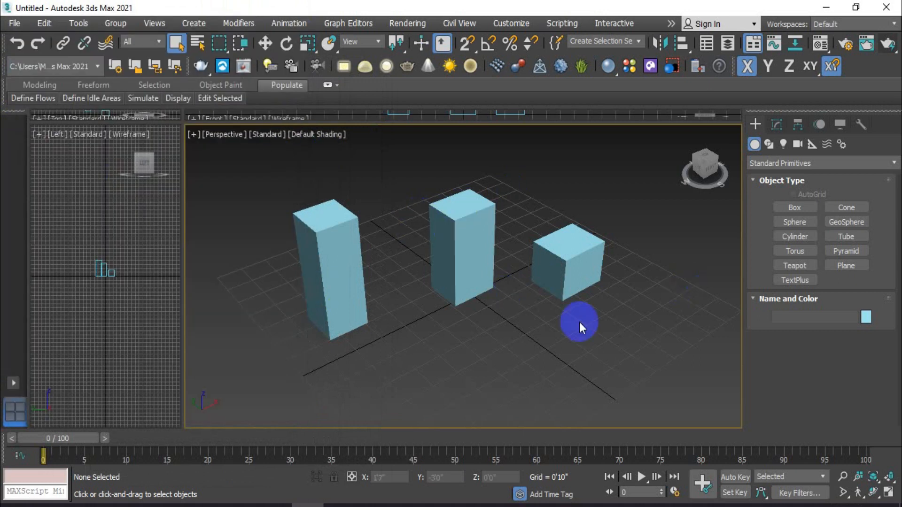
- Unhide the remaining hidden box, Box004, by name, and close the list of hidden objects
{"action": "right_click", "coordinate": [527, 304]}
{"action": "left_click", "coordinate": [562, 232]}
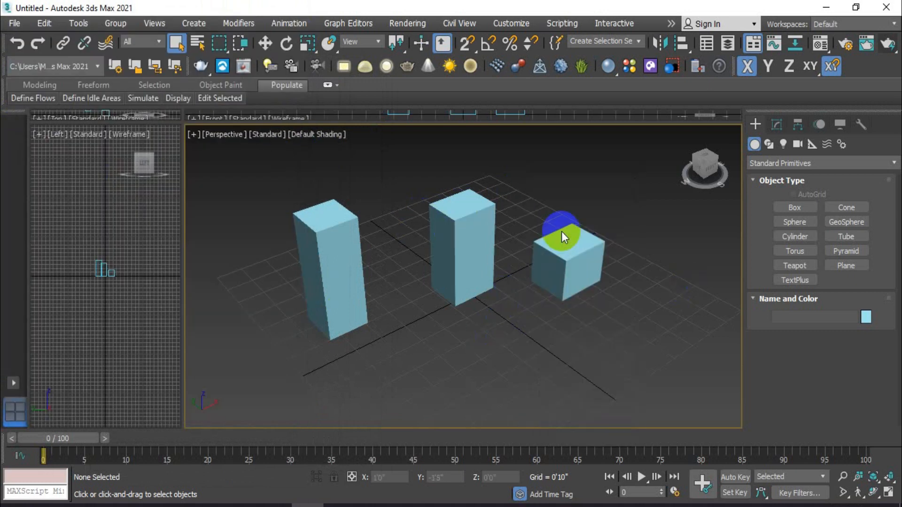
{"action": "left_click", "coordinate": [24, 100]}
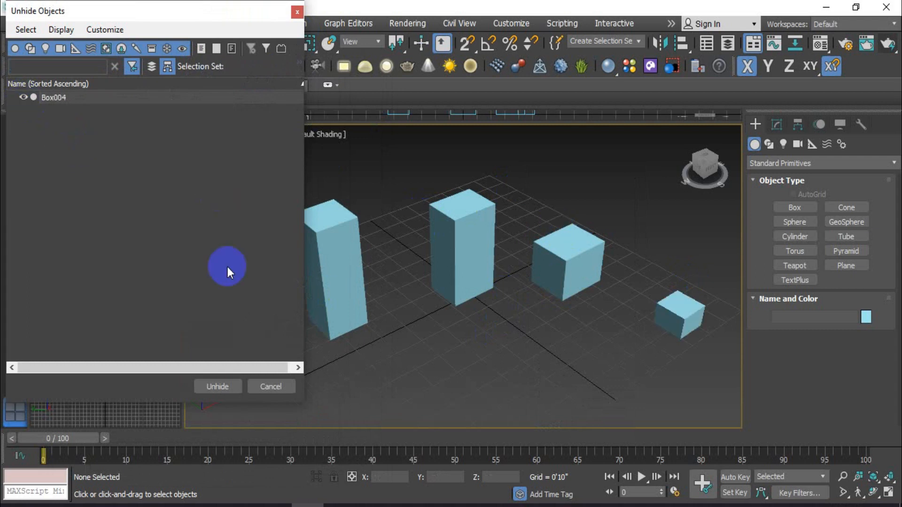
{"action": "left_click", "coordinate": [272, 385]}
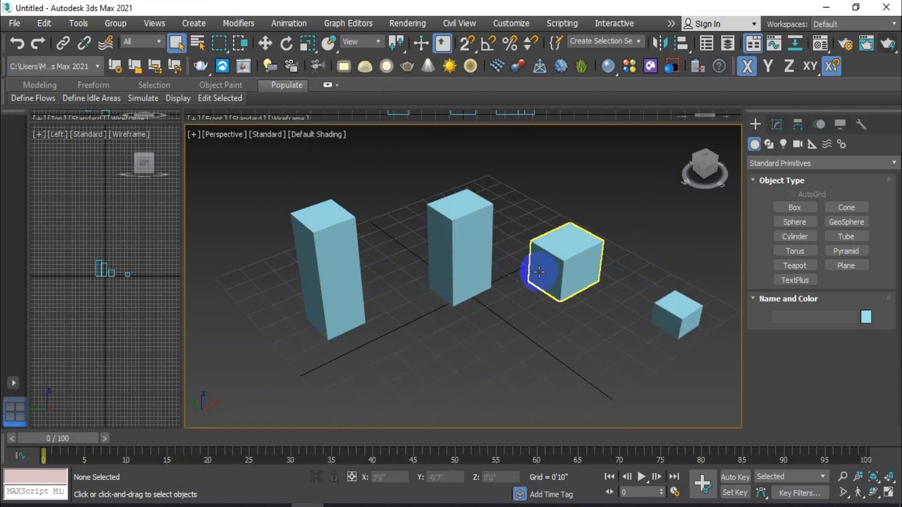
- Freeze the third box in the row, and clear the selection
{"action": "middle_click_drag", "start_coordinate": [572, 270], "coordinate": [567, 271]}
{"action": "left_click", "coordinate": [564, 269]}
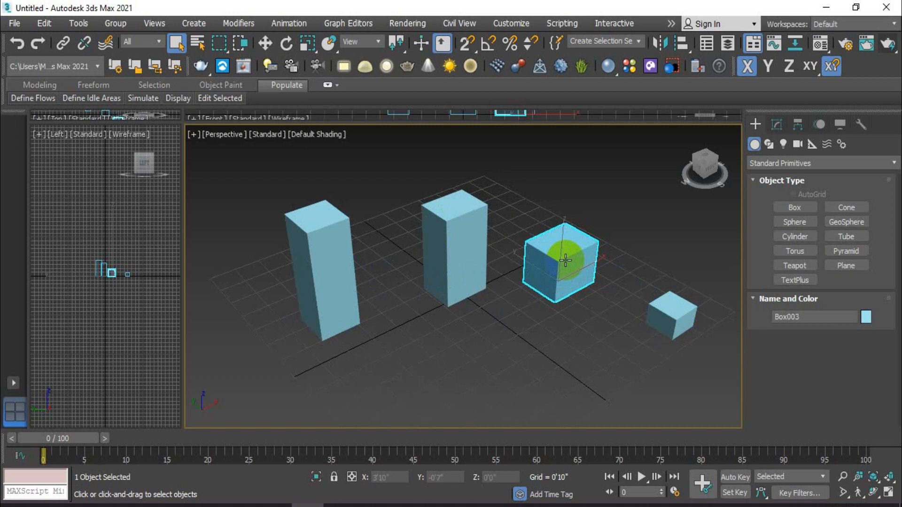
{"action": "right_click", "coordinate": [552, 264]}
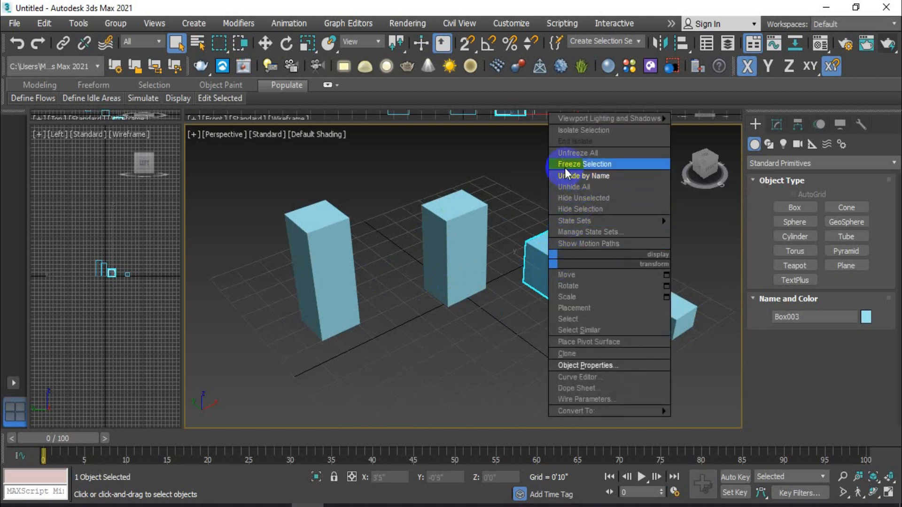
{"action": "left_click", "coordinate": [599, 165]}
{"action": "left_click", "coordinate": [554, 298]}
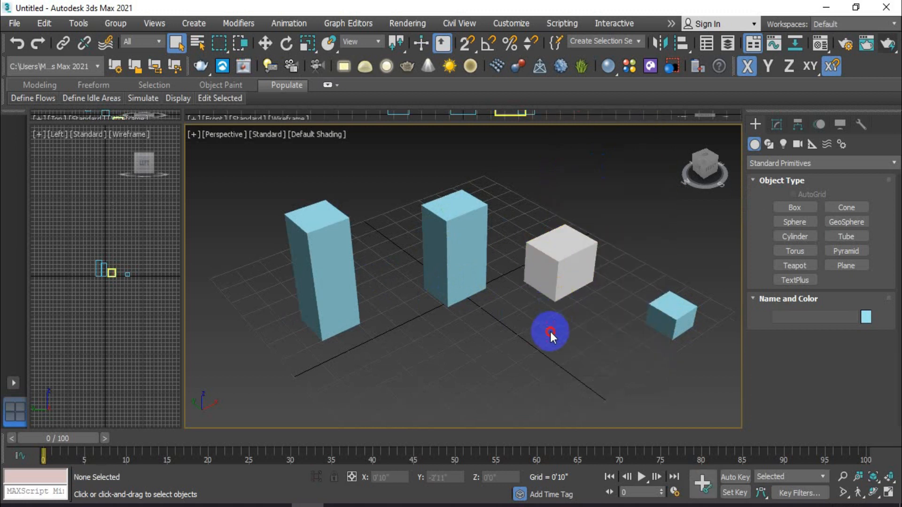
- Nudge the unfrozen boxes: the second tall box along X, the first tall box along Y and the smallest box along Z
{"action": "scroll", "coordinate": [551, 329], "scroll_direction": "down", "scroll_amount": 3}
{"action": "scroll", "coordinate": [550, 315], "scroll_direction": "up", "scroll_amount": 3}
{"action": "left_click", "coordinate": [463, 263]}
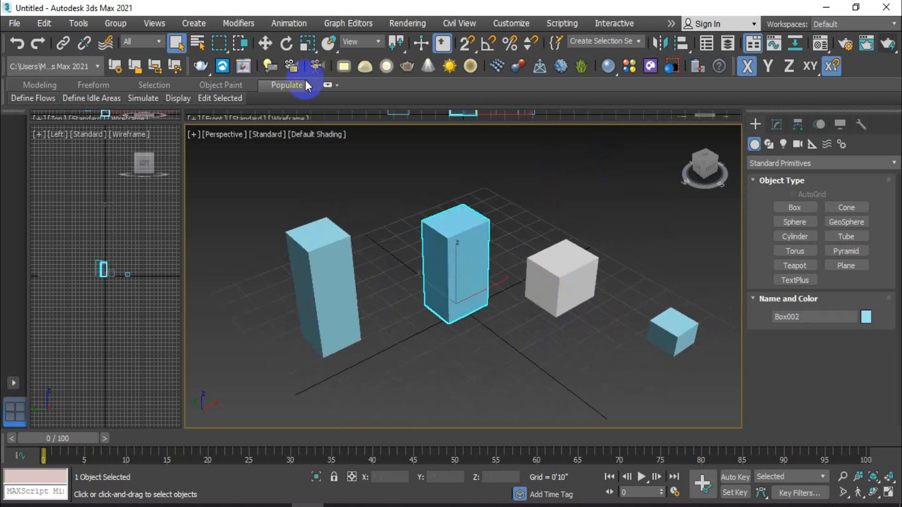
{"action": "left_click", "coordinate": [265, 43]}
{"action": "mouse_move", "coordinate": [484, 276]}
{"action": "left_mouse_down"}
{"action": "mouse_move", "coordinate": [503, 270]}
{"action": "mouse_move", "coordinate": [480, 288]}
{"action": "left_mouse_up"}
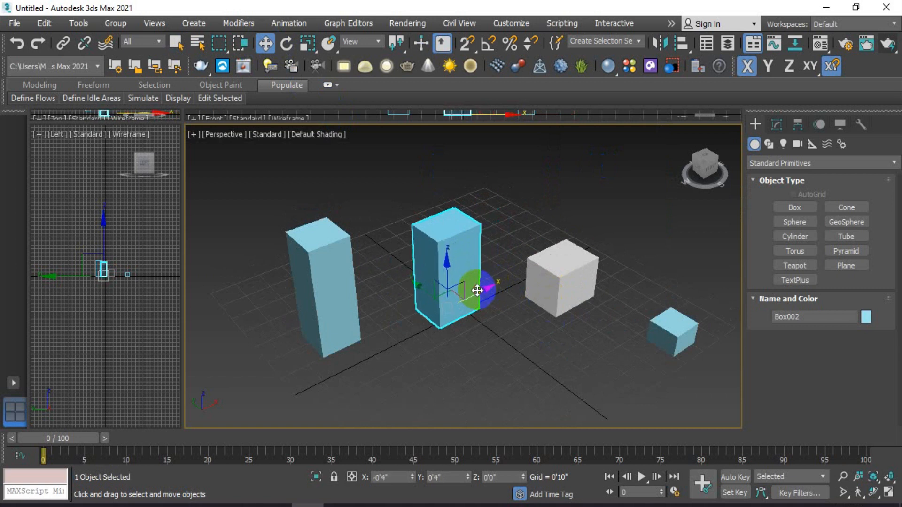
{"action": "left_click", "coordinate": [343, 310]}
{"action": "key", "text": "F6"}
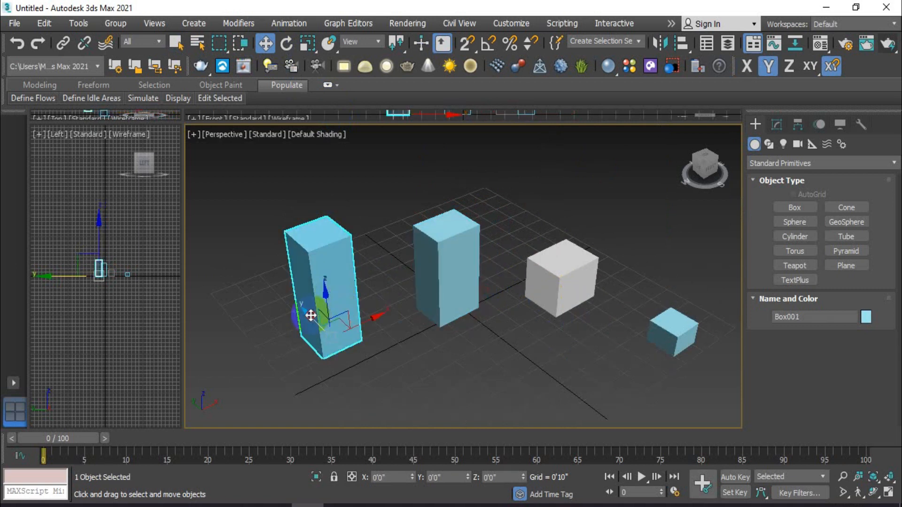
{"action": "left_click", "coordinate": [677, 311]}
{"action": "mouse_move", "coordinate": [679, 309]}
{"action": "left_mouse_down"}
{"action": "mouse_move", "coordinate": [678, 298]}
{"action": "mouse_move", "coordinate": [678, 306]}
{"action": "left_mouse_up"}
- Try to select the frozen third box by picking it directly and with selection windows around it
{"action": "left_click", "coordinate": [568, 280]}
{"action": "left_click_drag", "start_coordinate": [515, 224], "coordinate": [606, 318]}
{"action": "left_click_drag", "start_coordinate": [545, 221], "coordinate": [586, 288]}
{"action": "left_click_drag", "start_coordinate": [580, 246], "coordinate": [523, 316]}
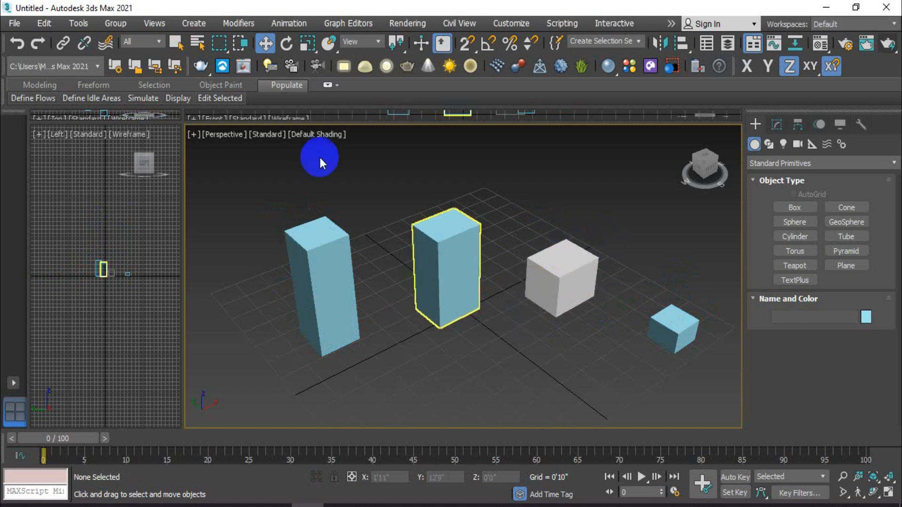
- Unfreeze all objects, and shift the third box slightly along X
{"action": "left_click", "coordinate": [178, 44]}
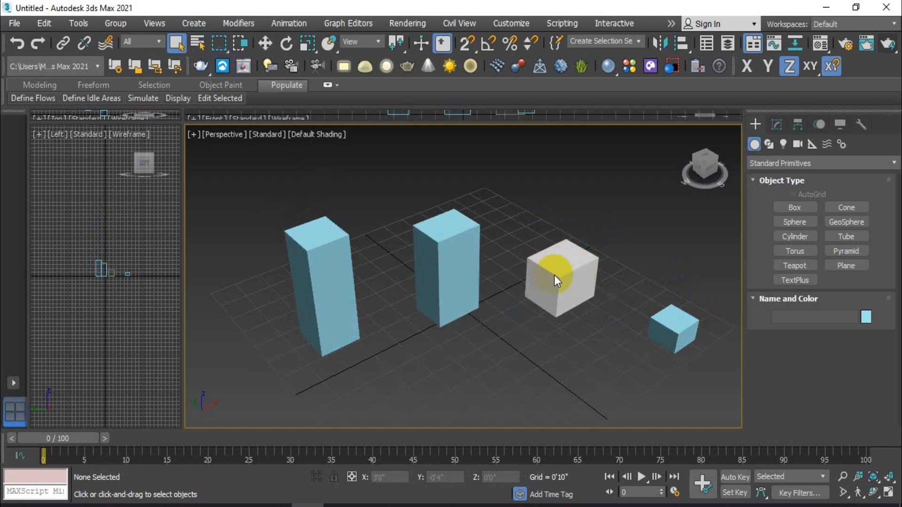
{"action": "right_click", "coordinate": [526, 311]}
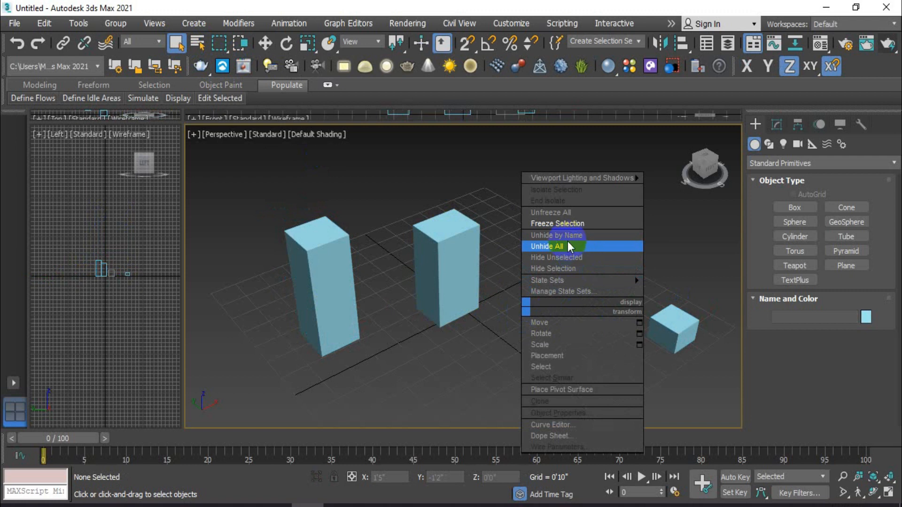
{"action": "left_click", "coordinate": [569, 212]}
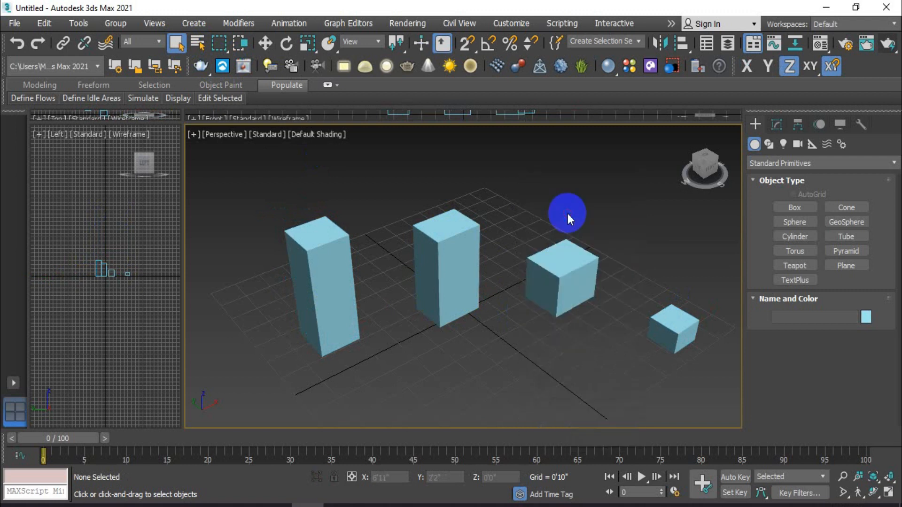
{"action": "left_click", "coordinate": [564, 282]}
{"action": "left_click", "coordinate": [264, 44]}
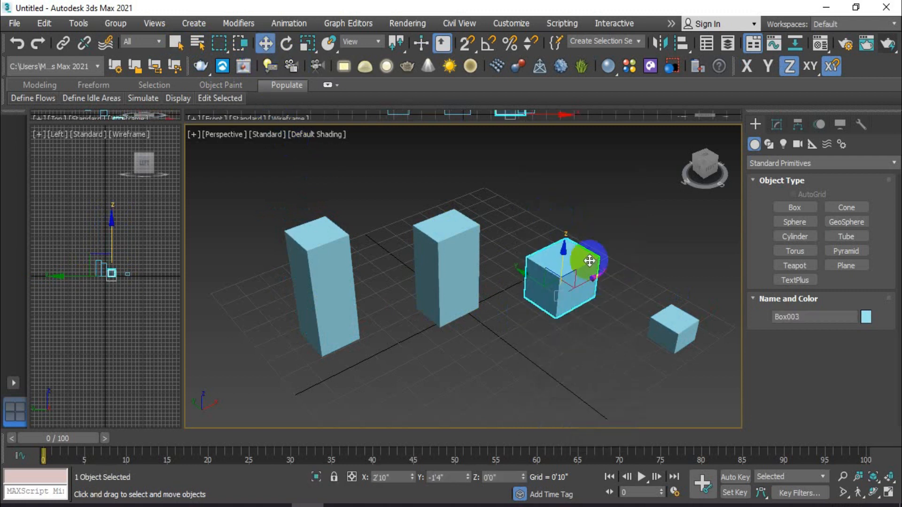
{"action": "left_click", "coordinate": [566, 328]}
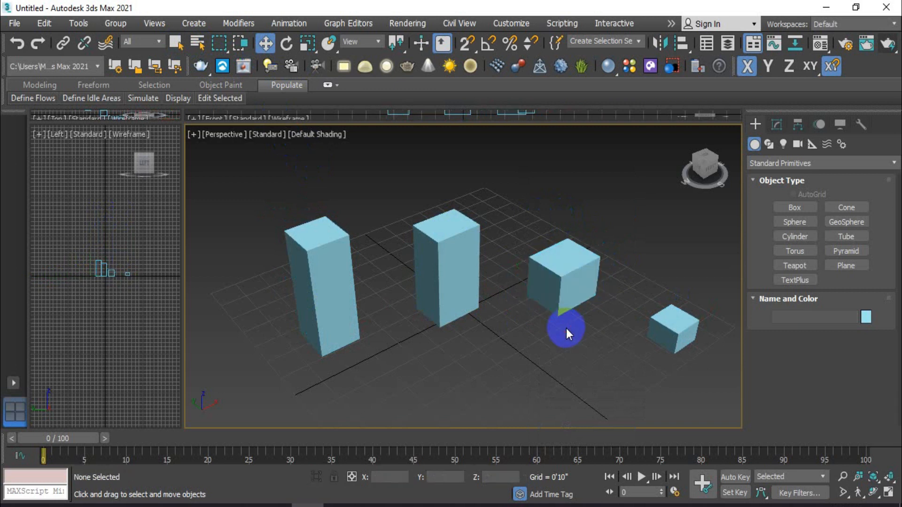
- Examine the Hide, Freeze and display options in the third box's Object Properties, and close them without changes
{"action": "left_click", "coordinate": [566, 284]}
{"action": "right_click", "coordinate": [567, 287]}
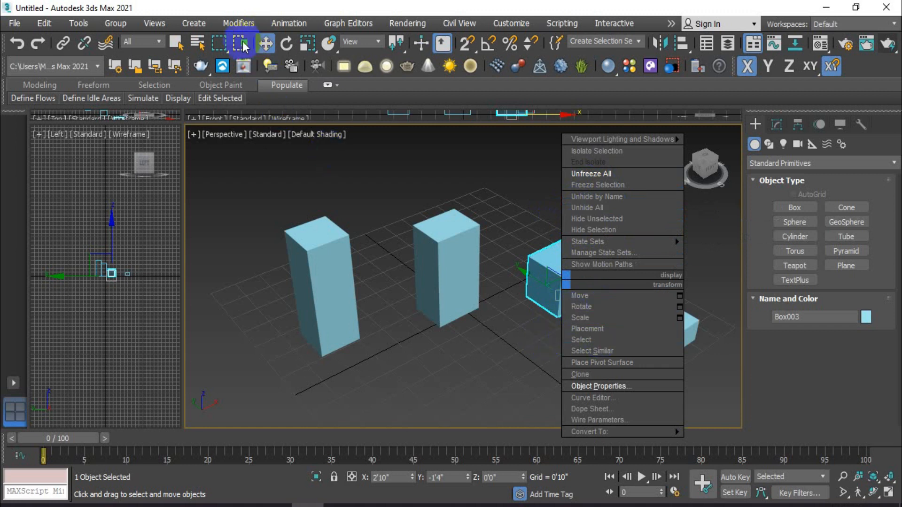
{"action": "left_click", "coordinate": [602, 386]}
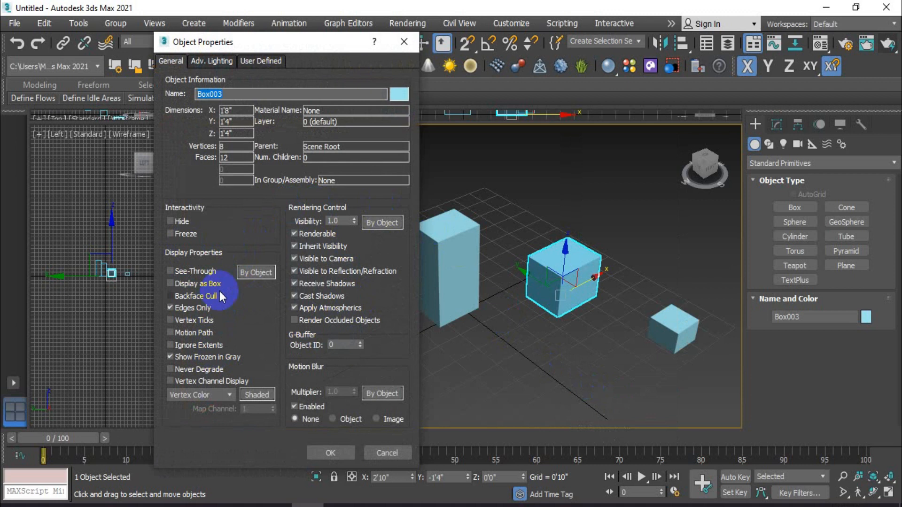
{"action": "left_click", "coordinate": [403, 41]}
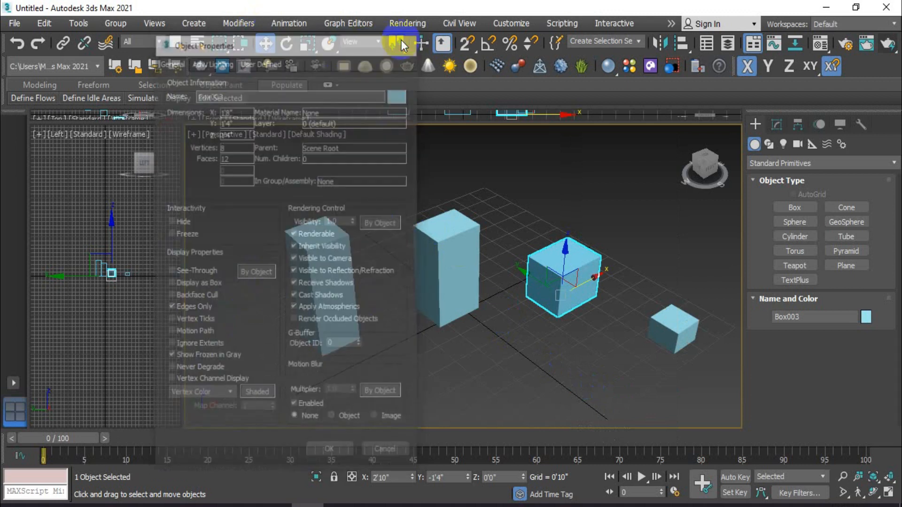
- Review which hide, freeze and Object Properties commands are offered with nothing selected and with the second tall box selected
{"action": "left_click", "coordinate": [493, 293]}
{"action": "right_click", "coordinate": [495, 294]}
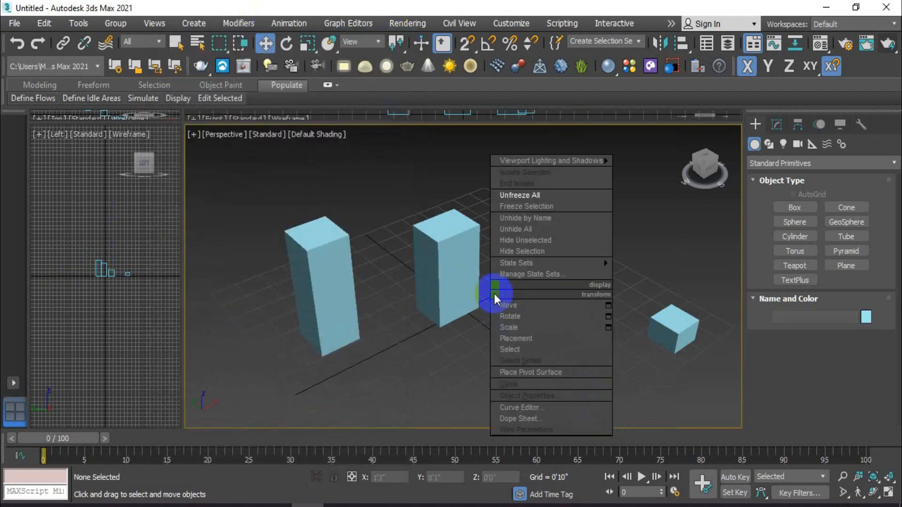
{"action": "left_click", "coordinate": [442, 290]}
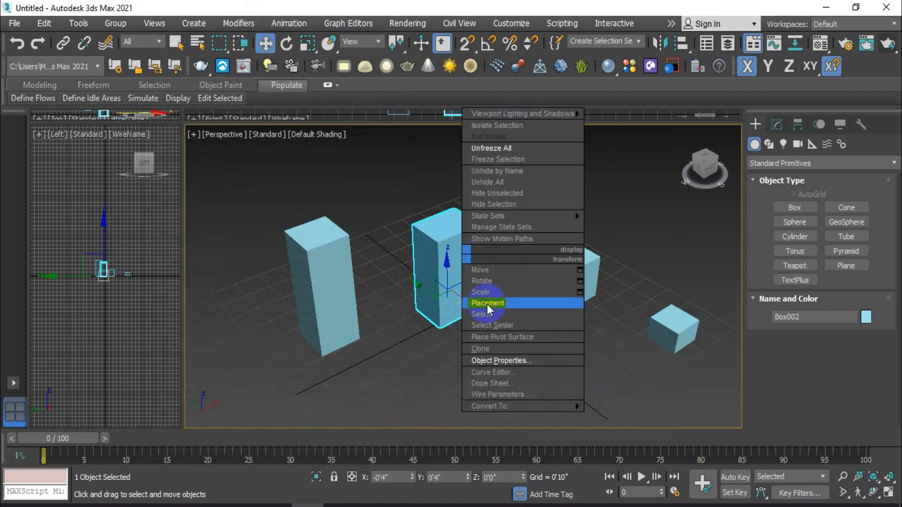
{"action": "left_click", "coordinate": [492, 361]}
{"action": "mouse_move", "coordinate": [489, 408]}
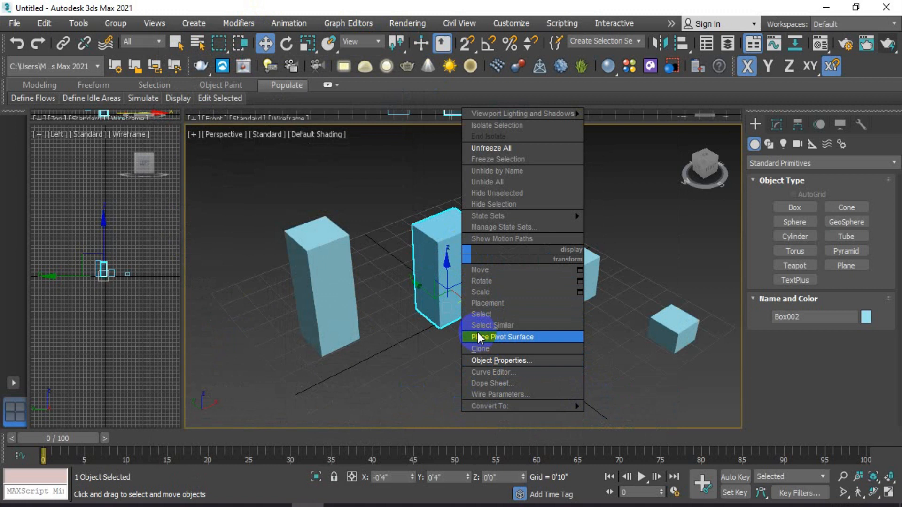
{"action": "left_click", "coordinate": [633, 185]}
{"action": "left_click", "coordinate": [541, 325]}
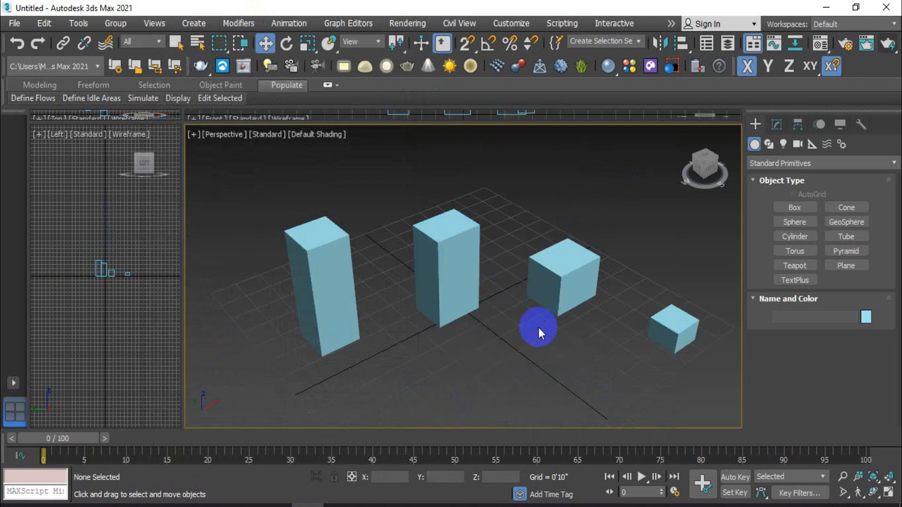
- Select all four boxes in the perspective view and delete them
{"action": "scroll", "coordinate": [559, 296], "scroll_direction": "down", "scroll_amount": 3}
{"action": "left_click_drag", "start_coordinate": [418, 365], "coordinate": [364, 376]}
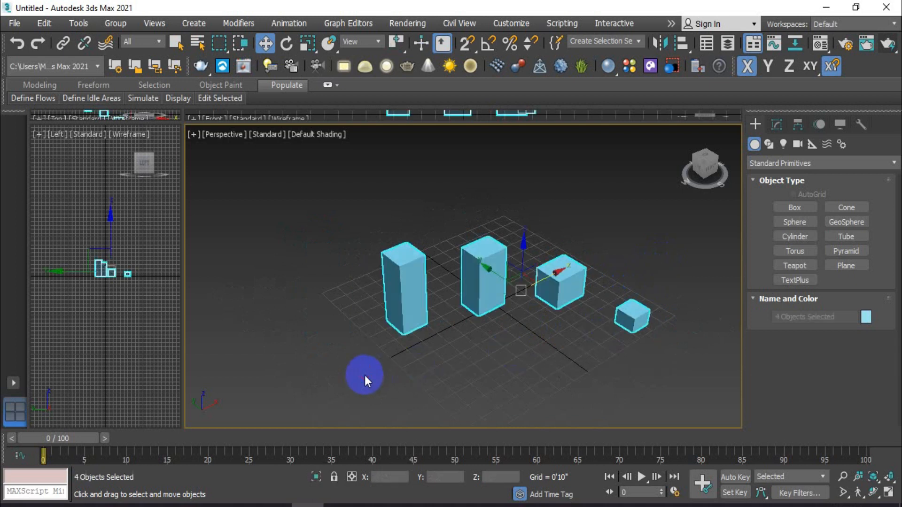
{"action": "key", "text": "Delete"}
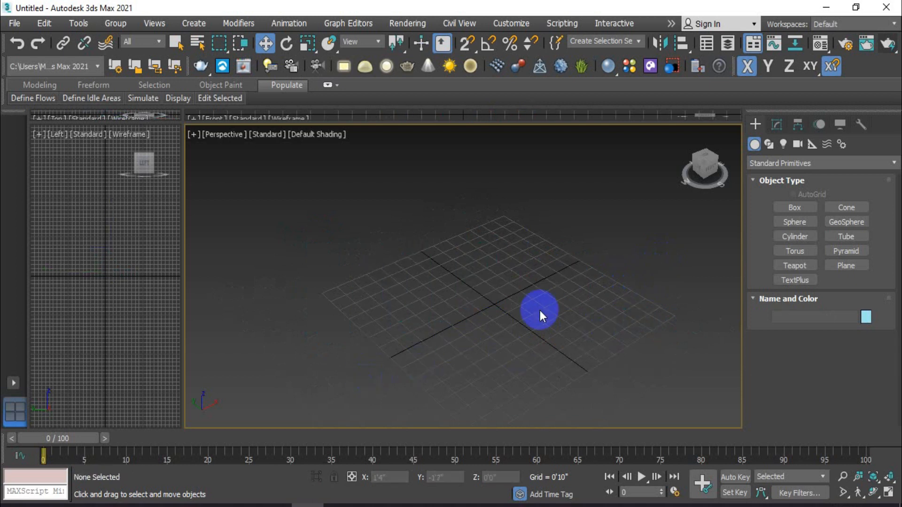
- Create a thin upright box as a side wall, about 12'2" long and 0'1" wide, along the grid's left edge
{"action": "middle_click_drag", "start_coordinate": [540, 311], "coordinate": [463, 294]}
{"action": "scroll", "coordinate": [478, 304], "scroll_direction": "up", "scroll_amount": 2}
{"action": "middle_click_drag", "start_coordinate": [466, 334], "coordinate": [477, 307]}
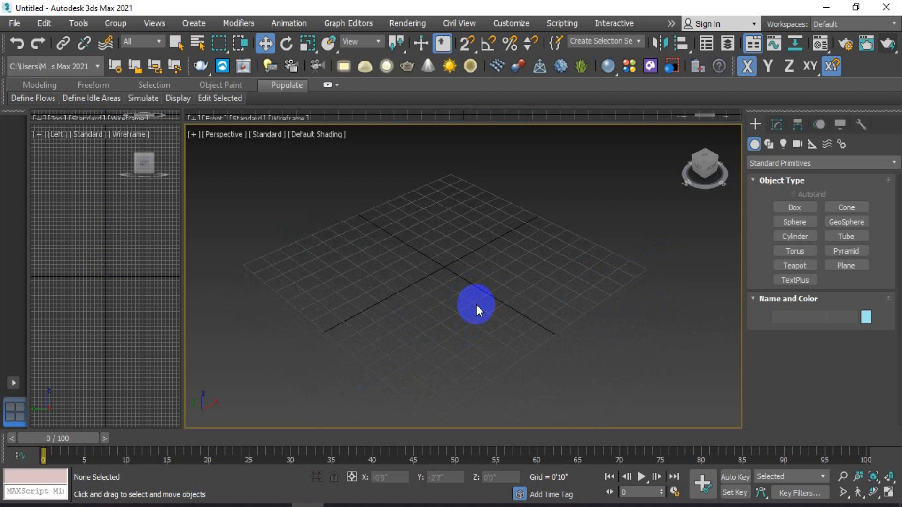
{"action": "left_click", "coordinate": [808, 210]}
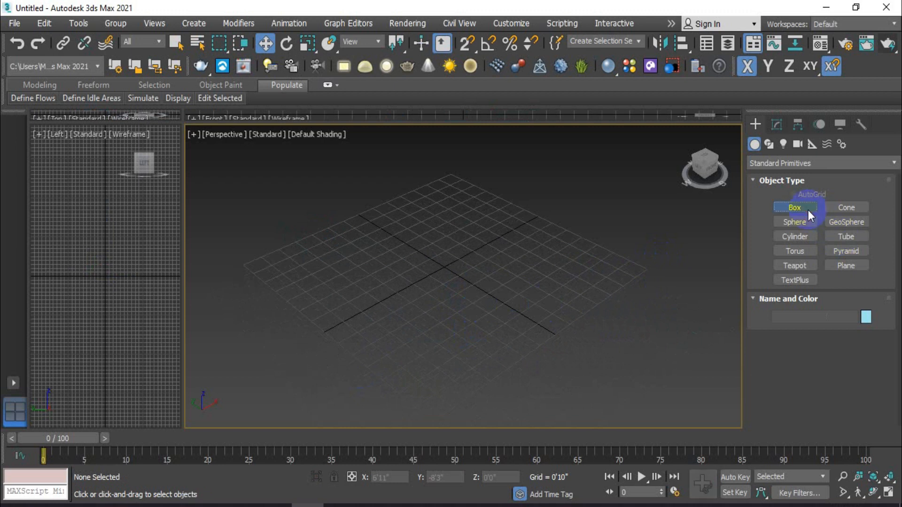
{"action": "scroll", "coordinate": [443, 326], "scroll_direction": "down", "scroll_amount": 3}
{"action": "left_click", "coordinate": [306, 278]}
{"action": "left_click_drag", "start_coordinate": [306, 278], "coordinate": [433, 383]}
{"action": "left_click", "coordinate": [430, 266]}
{"action": "middle_click_drag", "start_coordinate": [477, 322], "coordinate": [433, 312], "text": "alt"}
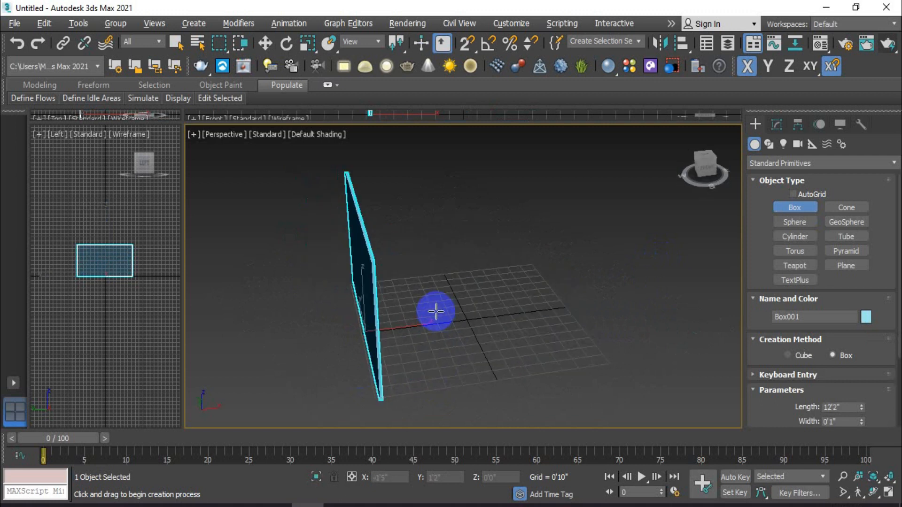
- Make one copy of the side wall along X, on the opposite side of the grid at about X 5'8"
{"action": "left_click", "coordinate": [265, 43]}
{"action": "left_click_drag", "start_coordinate": [412, 327], "coordinate": [608, 303], "text": "shift"}
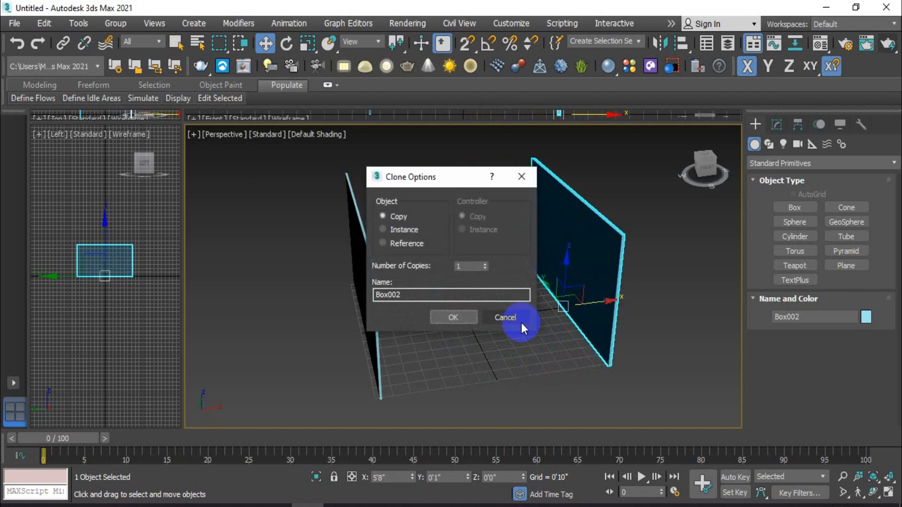
{"action": "left_click", "coordinate": [453, 318]}
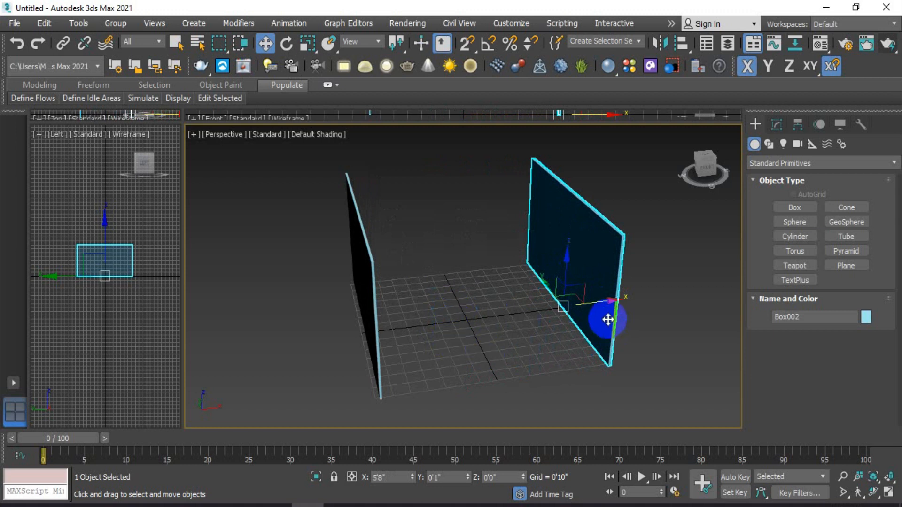
- Make a copy of the second side wall rotated about Z so that it stands across the two side walls
{"action": "left_click", "coordinate": [286, 44]}
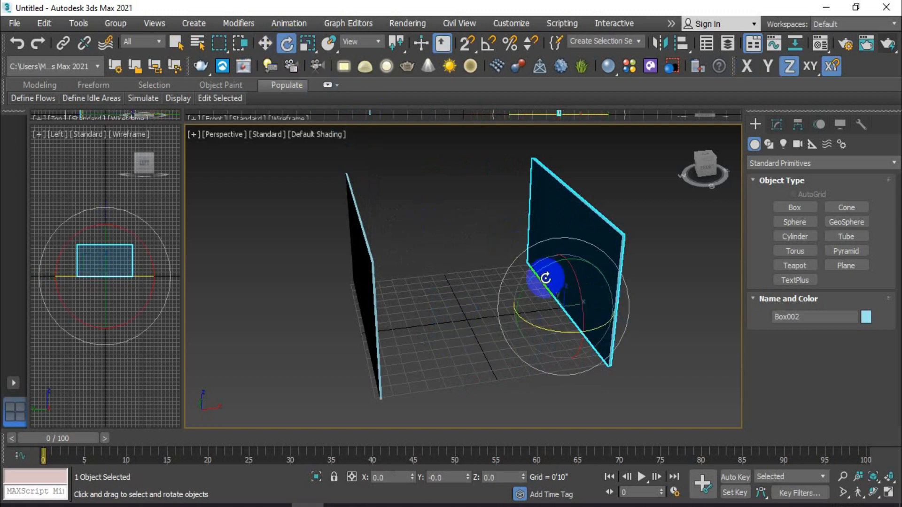
{"action": "left_click_drag", "start_coordinate": [569, 332], "coordinate": [449, 303], "text": "shift"}
{"action": "left_click", "coordinate": [458, 317]}
- Move the crosswise wall along X between the two side walls, and along Y to their front ends
{"action": "left_click", "coordinate": [265, 43]}
{"action": "left_click_drag", "start_coordinate": [602, 300], "coordinate": [519, 312]}
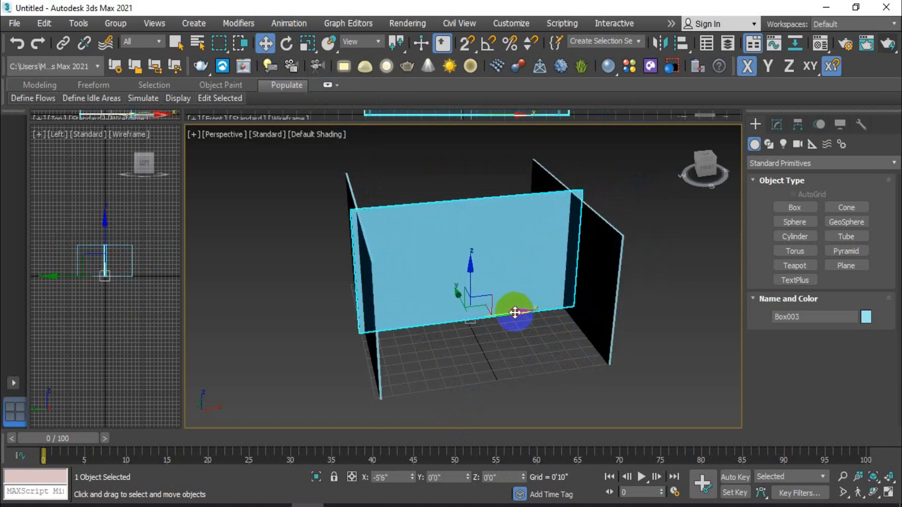
{"action": "left_click_drag", "start_coordinate": [464, 300], "coordinate": [498, 360]}
{"action": "left_click", "coordinate": [571, 408]}
- Copy the front wall along Y to the back ends of the side walls, closing the four-sided enclosure
{"action": "middle_click_drag", "start_coordinate": [556, 397], "coordinate": [613, 300], "text": "alt"}
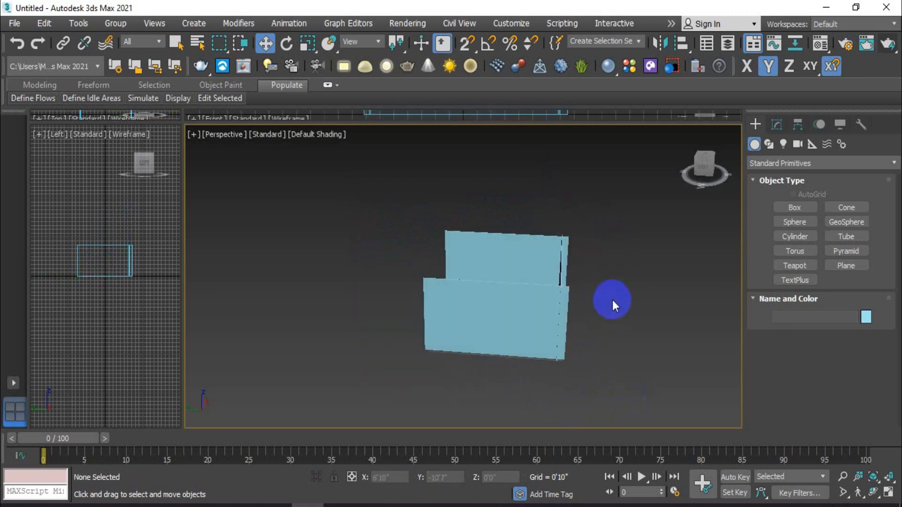
{"action": "left_click", "coordinate": [562, 272]}
{"action": "left_click_drag", "start_coordinate": [522, 325], "coordinate": [405, 306]}
{"action": "left_click", "coordinate": [454, 317]}
{"action": "left_click", "coordinate": [653, 365]}
{"action": "mouse_move", "coordinate": [653, 366]}
{"action": "middle_mouse_down", "text": "alt"}
{"action": "mouse_move", "coordinate": [537, 392]}
{"action": "mouse_move", "coordinate": [533, 408]}
{"action": "mouse_move", "coordinate": [543, 389]}
{"action": "middle_mouse_up", "text": "alt"}
- Draw a floor box about 13'5" by 13'8" around the outline of the four walls in the Top view
{"action": "left_click_drag", "start_coordinate": [182, 122], "coordinate": [615, 386]}
{"action": "scroll", "coordinate": [275, 247], "scroll_direction": "down", "scroll_amount": 2}
{"action": "scroll", "coordinate": [295, 203], "scroll_direction": "up", "scroll_amount": 2}
{"action": "middle_click_drag", "start_coordinate": [326, 230], "coordinate": [315, 221]}
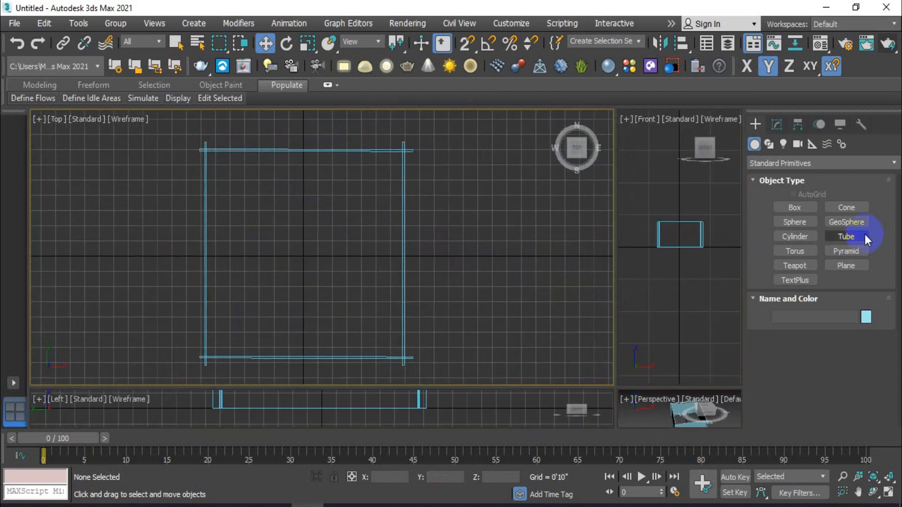
{"action": "left_click", "coordinate": [797, 209]}
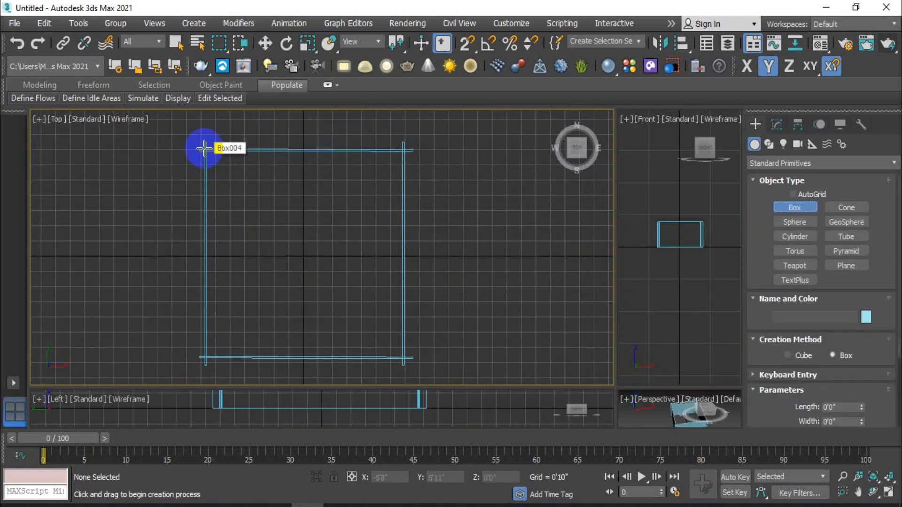
{"action": "left_click_drag", "start_coordinate": [187, 129], "coordinate": [426, 375]}
{"action": "left_click", "coordinate": [423, 372]}
- Set the floor box's height to 0'5"
{"action": "left_click_drag", "start_coordinate": [616, 384], "coordinate": [329, 117]}
{"action": "scroll", "coordinate": [791, 408], "scroll_direction": "down", "scroll_amount": 2}
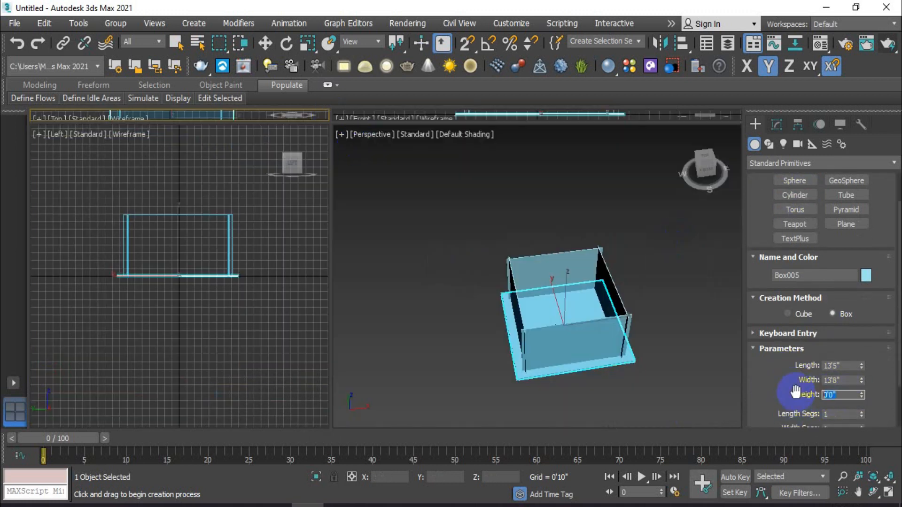
{"action": "key", "text": "Return"}
- Copy the floor slab upward along Z onto the tops of the walls as a roof
{"action": "left_click", "coordinate": [268, 46]}
{"action": "mouse_move", "coordinate": [605, 357]}
{"action": "middle_mouse_down"}
{"action": "mouse_move", "coordinate": [581, 384]}
{"action": "mouse_move", "coordinate": [592, 343]}
{"action": "middle_mouse_up"}
{"action": "scroll", "coordinate": [544, 322], "scroll_direction": "up", "scroll_amount": 3}
{"action": "left_click_drag", "start_coordinate": [538, 331], "coordinate": [529, 256], "text": "shift"}
{"action": "left_click", "coordinate": [453, 318]}
{"action": "left_click", "coordinate": [450, 234]}
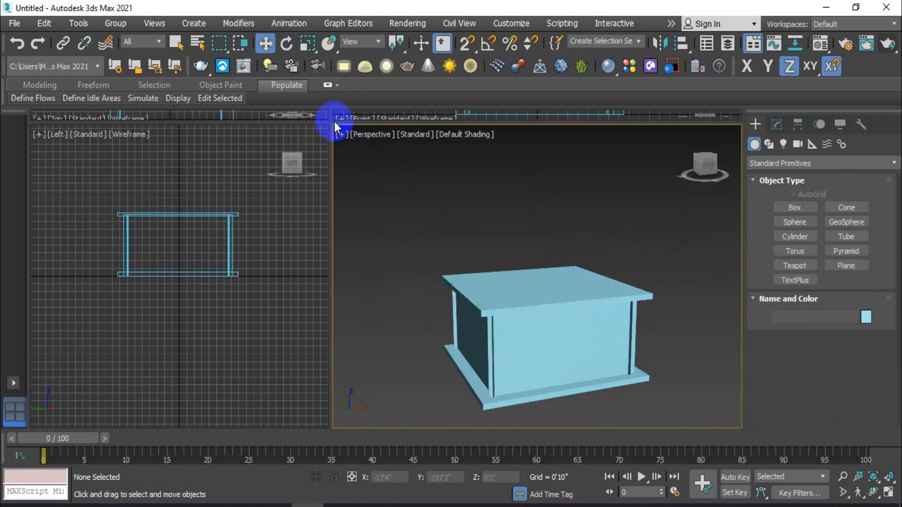
- Create a teapot with a radius of about 1'3" near the centre of the enclosure in the Top view
{"action": "left_click_drag", "start_coordinate": [329, 120], "coordinate": [621, 360]}
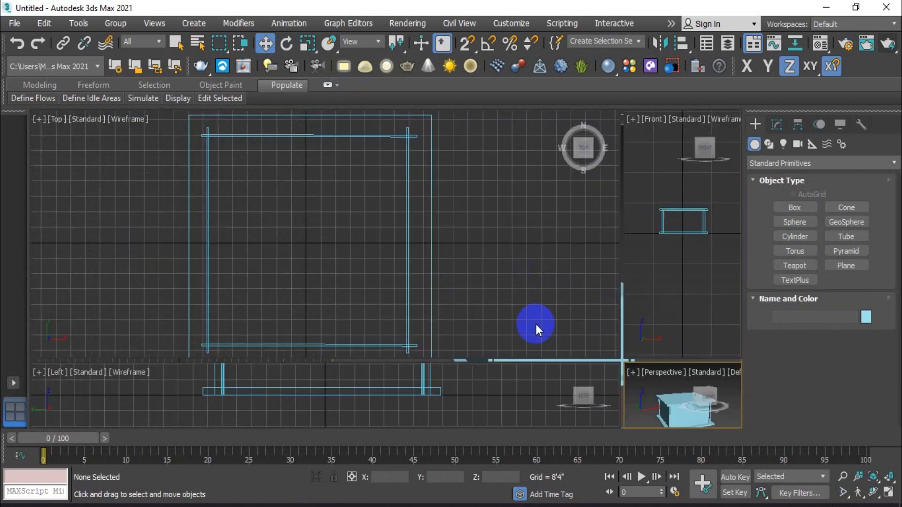
{"action": "scroll", "coordinate": [378, 252], "scroll_direction": "down", "scroll_amount": 2}
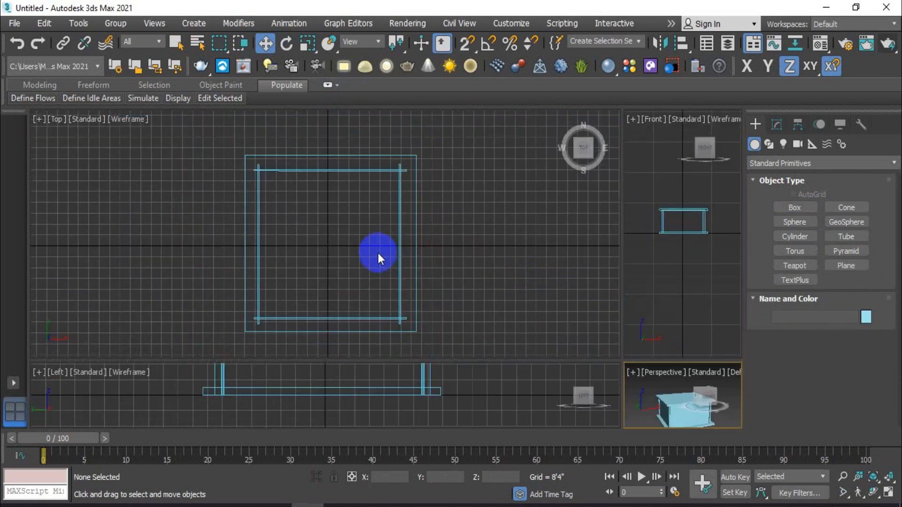
{"action": "left_click", "coordinate": [797, 267]}
{"action": "mouse_move", "coordinate": [325, 242]}
{"action": "left_mouse_down"}
{"action": "mouse_move", "coordinate": [328, 236]}
{"action": "mouse_move", "coordinate": [340, 249]}
{"action": "left_mouse_up"}
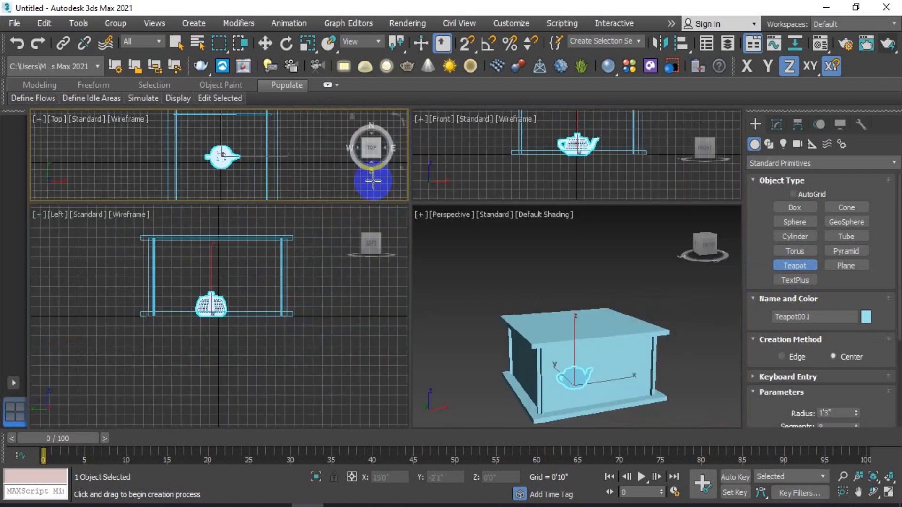
- Raise the teapot along Z to about 0'5" so that it rests on the floor slab
{"action": "left_click", "coordinate": [265, 43]}
{"action": "left_click_drag", "start_coordinate": [584, 342], "coordinate": [584, 337]}
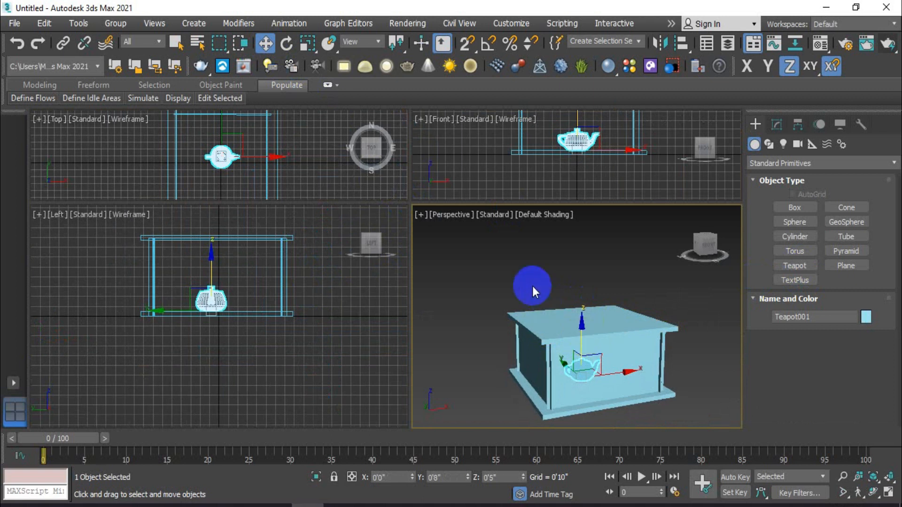
{"action": "left_click", "coordinate": [621, 369]}
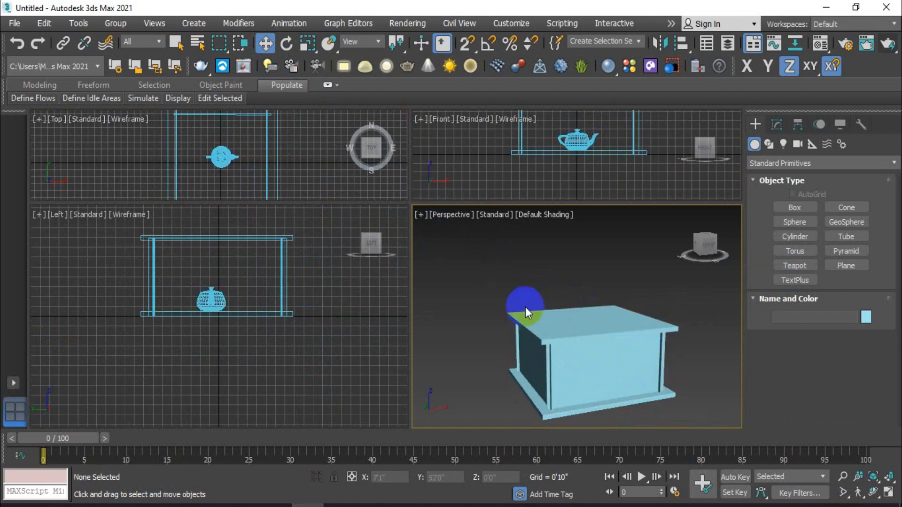
- Examine the closed enclosure from above, and pick the teapot in the Left view to locate it inside
{"action": "left_click_drag", "start_coordinate": [411, 205], "coordinate": [165, 134]}
{"action": "middle_click_drag", "start_coordinate": [540, 342], "coordinate": [462, 297], "text": "alt"}
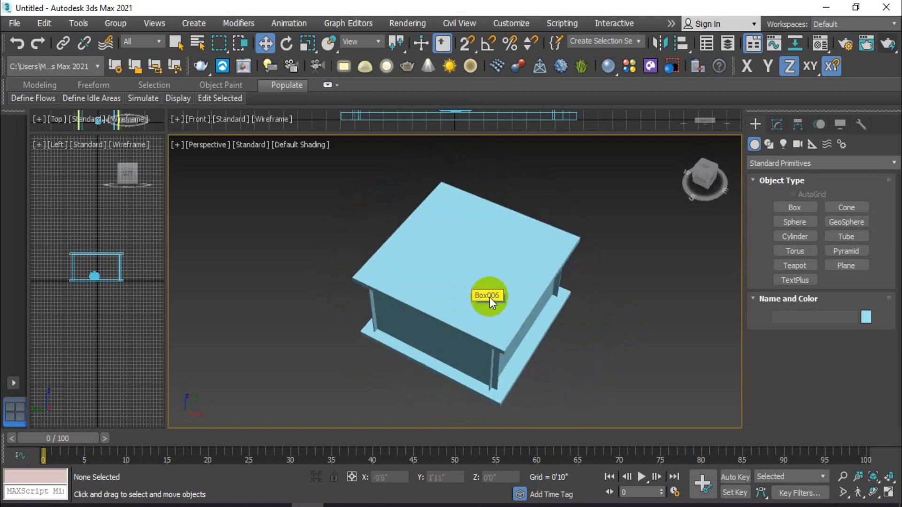
{"action": "scroll", "coordinate": [83, 263], "scroll_direction": "up", "scroll_amount": 5}
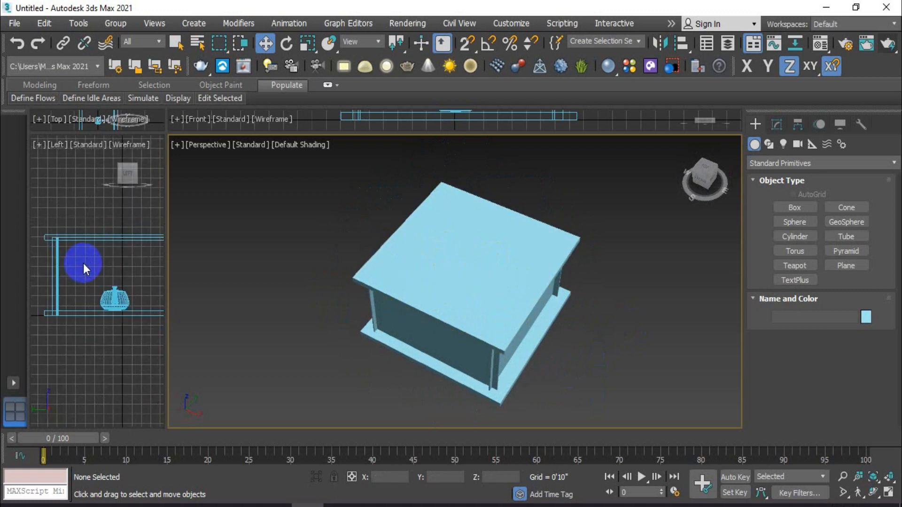
{"action": "left_click", "coordinate": [115, 299]}
{"action": "scroll", "coordinate": [134, 249], "scroll_direction": "down", "scroll_amount": 2}
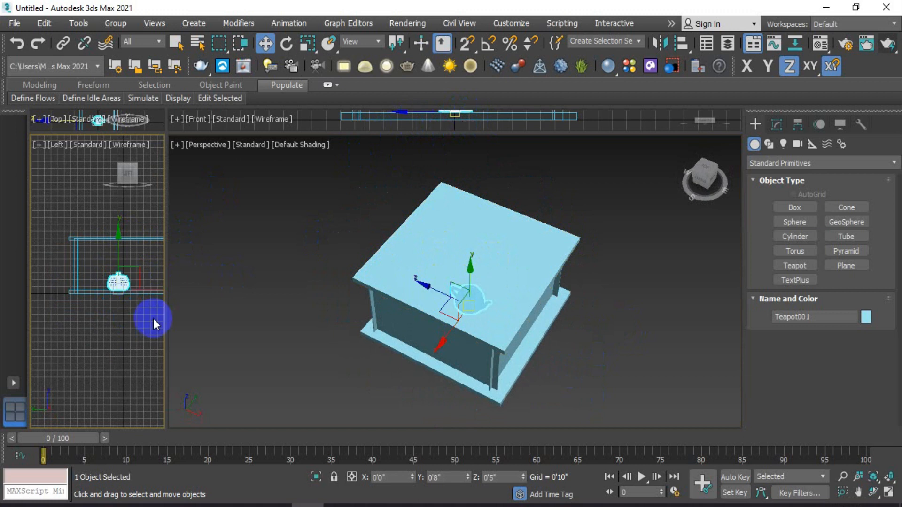
{"action": "left_click", "coordinate": [327, 359]}
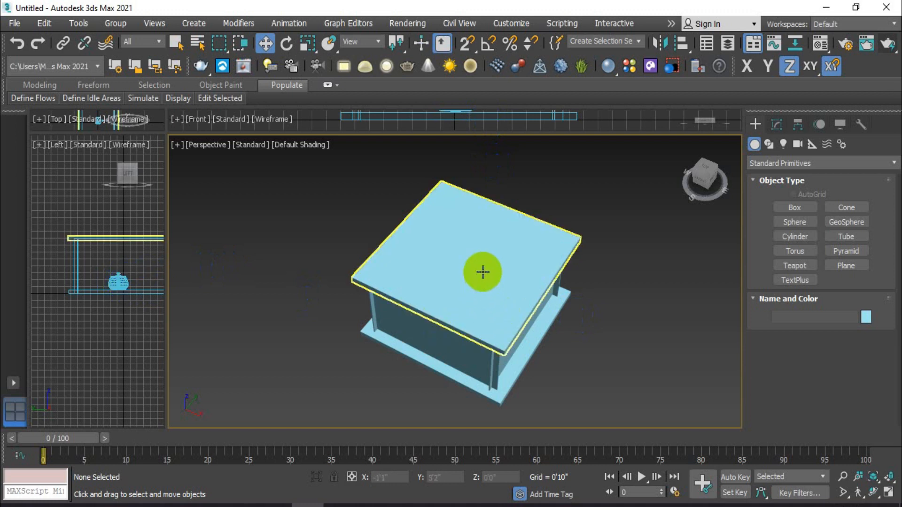
- Add an Edit Poly modifier to the roof slab
{"action": "left_click", "coordinate": [481, 280]}
{"action": "scroll", "coordinate": [499, 296], "scroll_direction": "up", "scroll_amount": 4}
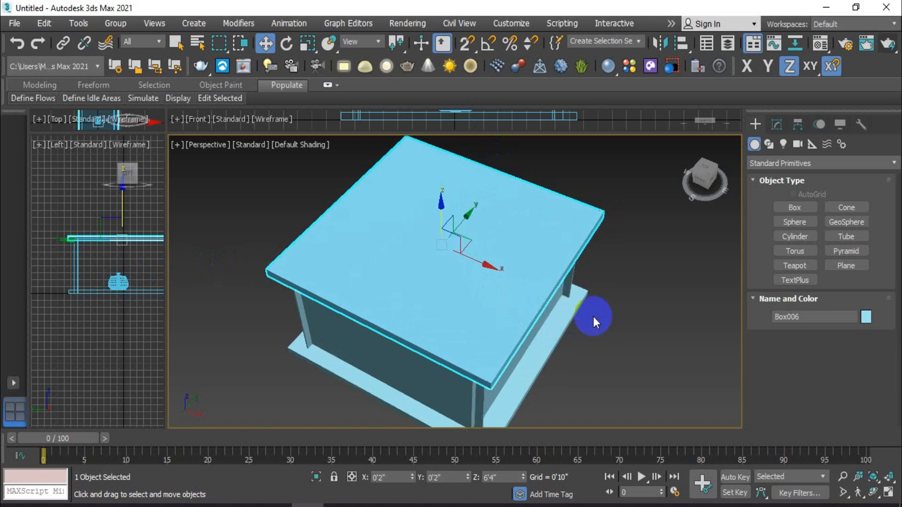
{"action": "left_click", "coordinate": [177, 43]}
{"action": "left_click", "coordinate": [774, 124]}
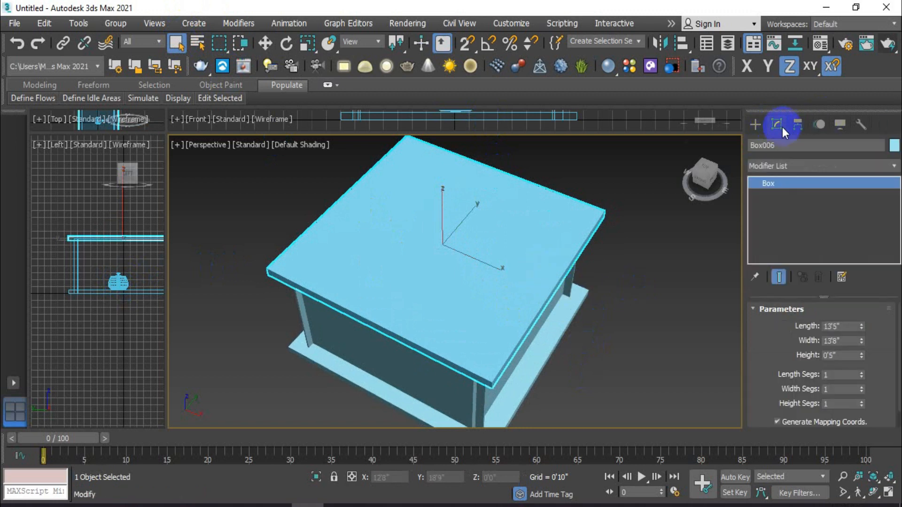
{"action": "left_click", "coordinate": [818, 167]}
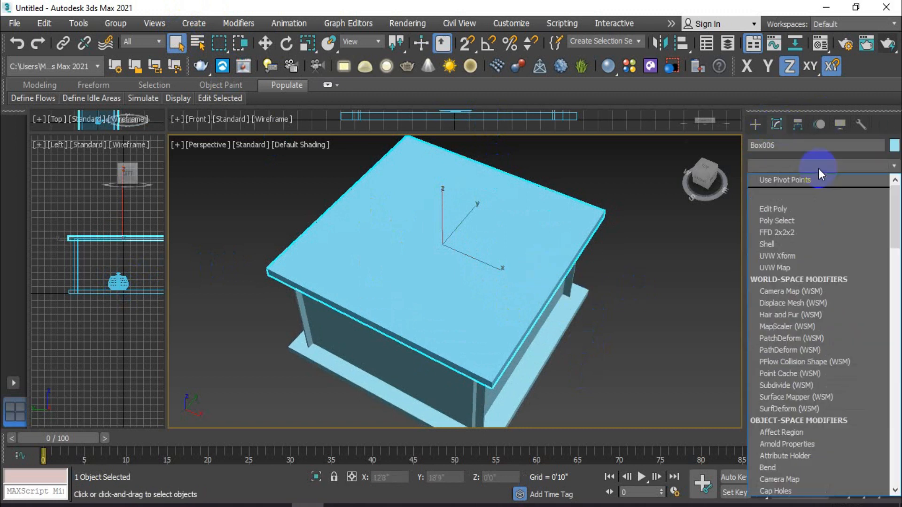
{"action": "left_click", "coordinate": [791, 210]}
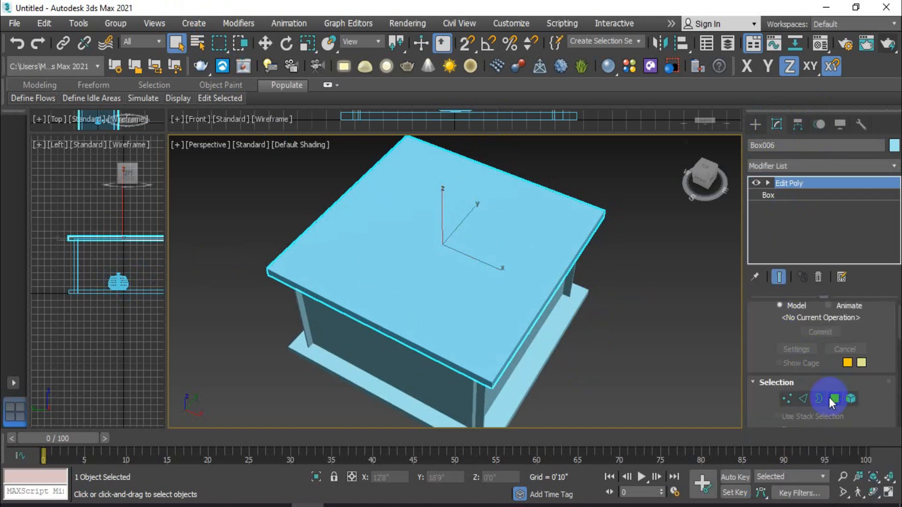
- Select the roof slab's top polygon and flip its normal
{"action": "left_click", "coordinate": [834, 399]}
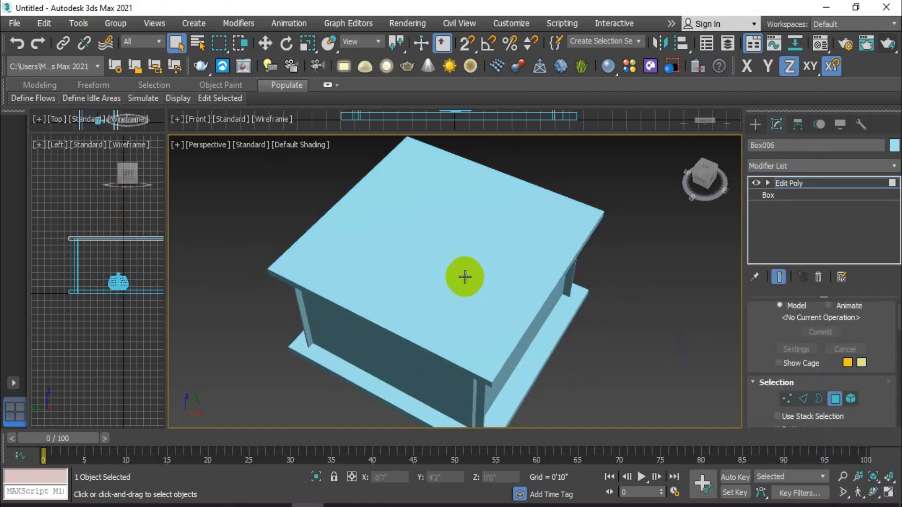
{"action": "left_click", "coordinate": [451, 251]}
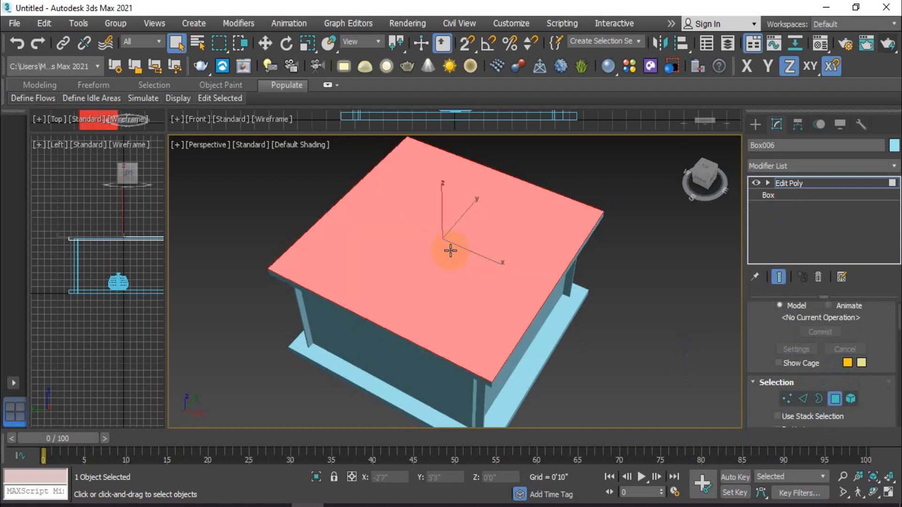
{"action": "scroll", "coordinate": [759, 392], "scroll_direction": "down", "scroll_amount": 5}
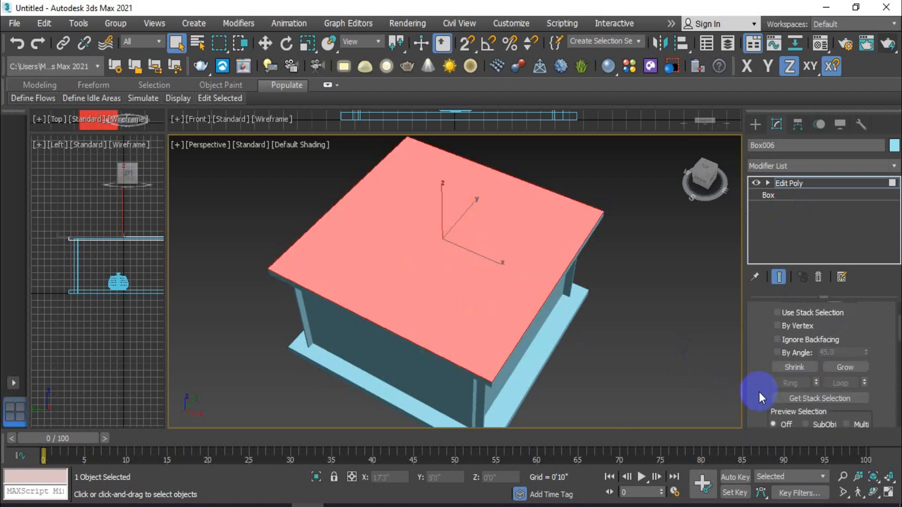
{"action": "scroll", "coordinate": [759, 393], "scroll_direction": "down", "scroll_amount": 2}
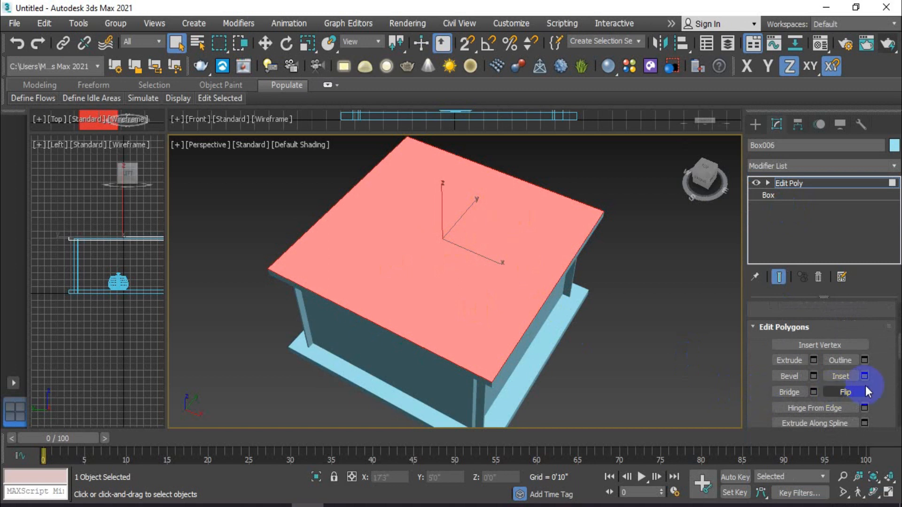
{"action": "left_click", "coordinate": [846, 392]}
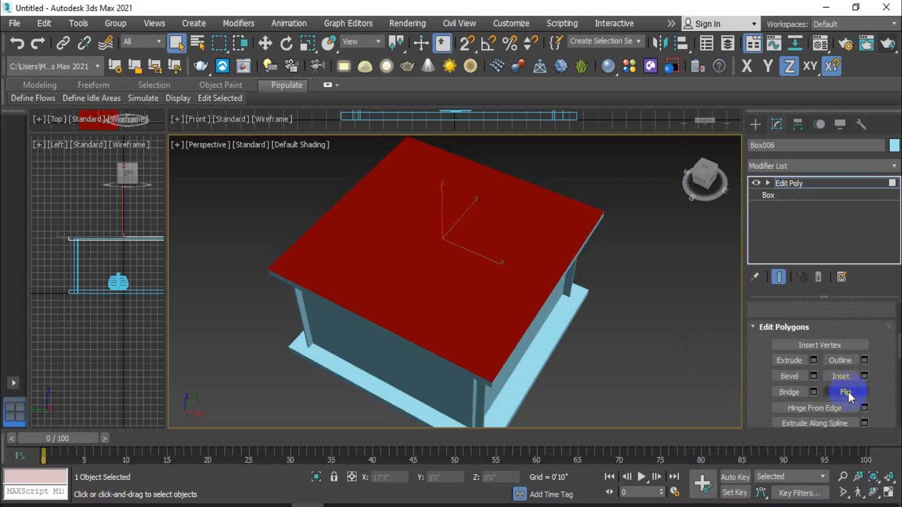
- Turn on Backface Cull in the roof slab's object properties, then exit polygon editing and deselect the slab
{"action": "right_click", "coordinate": [483, 232]}
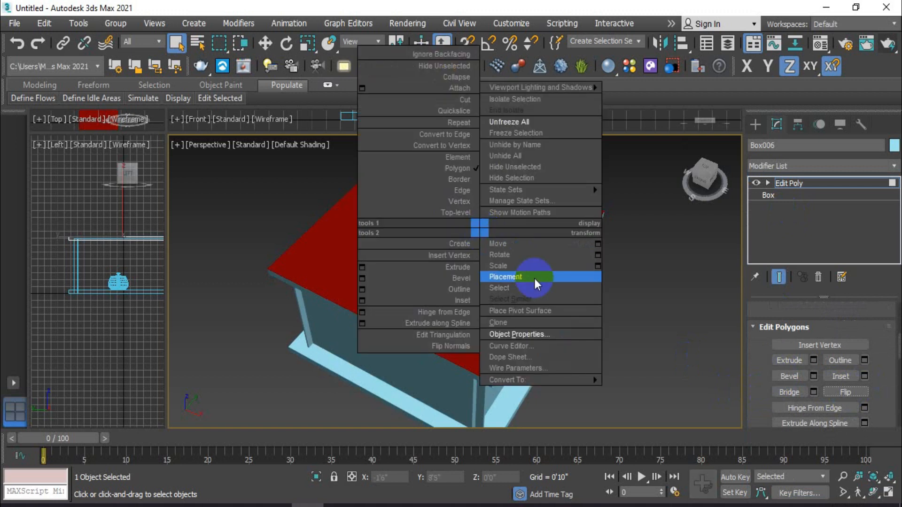
{"action": "left_click", "coordinate": [538, 335]}
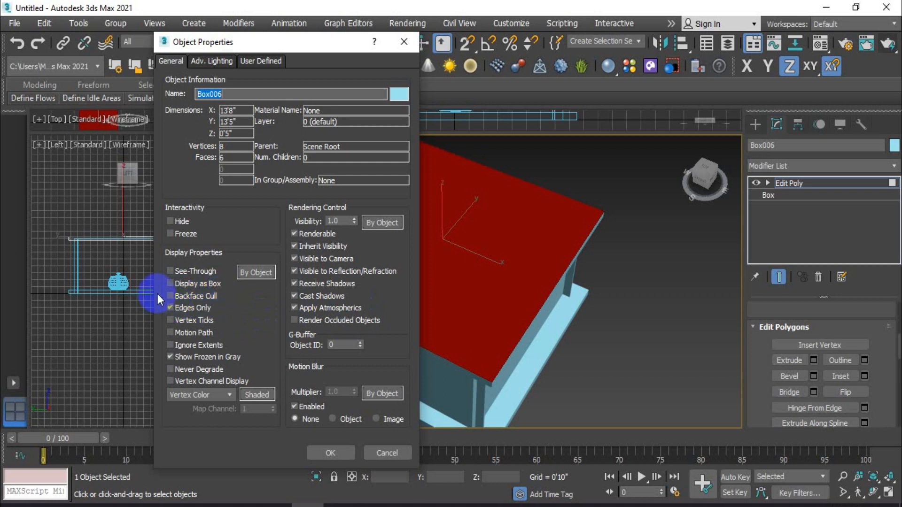
{"action": "left_click", "coordinate": [171, 296]}
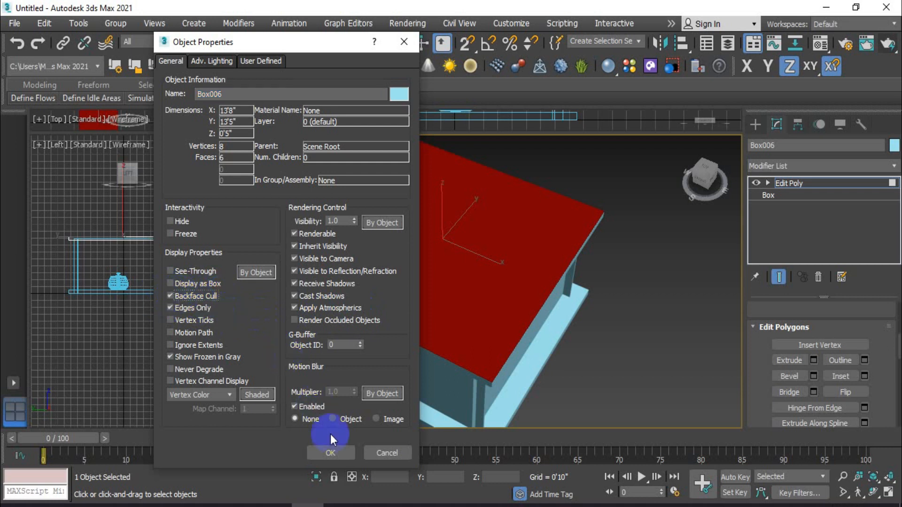
{"action": "left_click", "coordinate": [331, 453]}
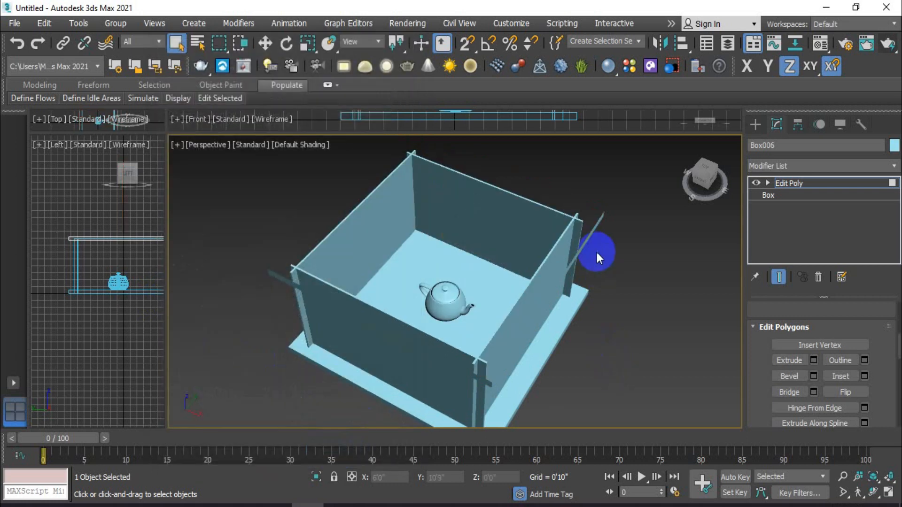
{"action": "scroll", "coordinate": [760, 342], "scroll_direction": "up", "scroll_amount": 5}
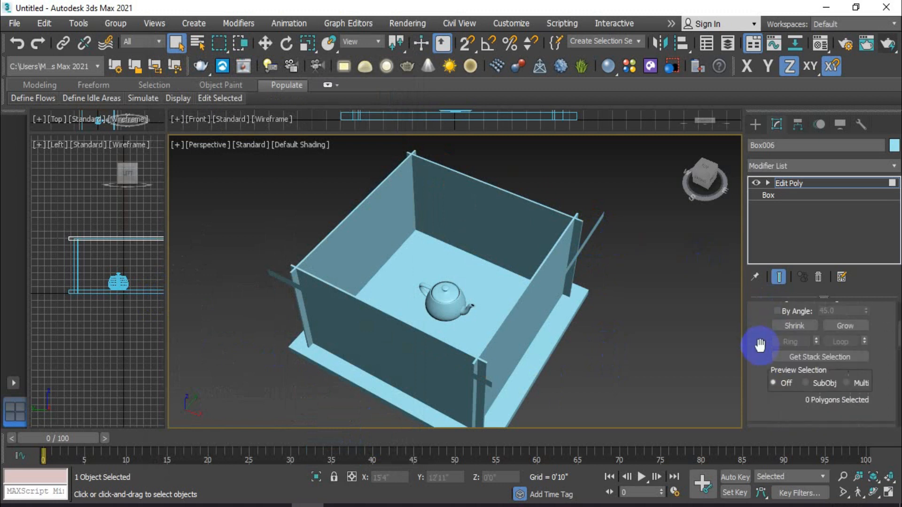
{"action": "left_click", "coordinate": [836, 359]}
{"action": "left_click", "coordinate": [754, 124]}
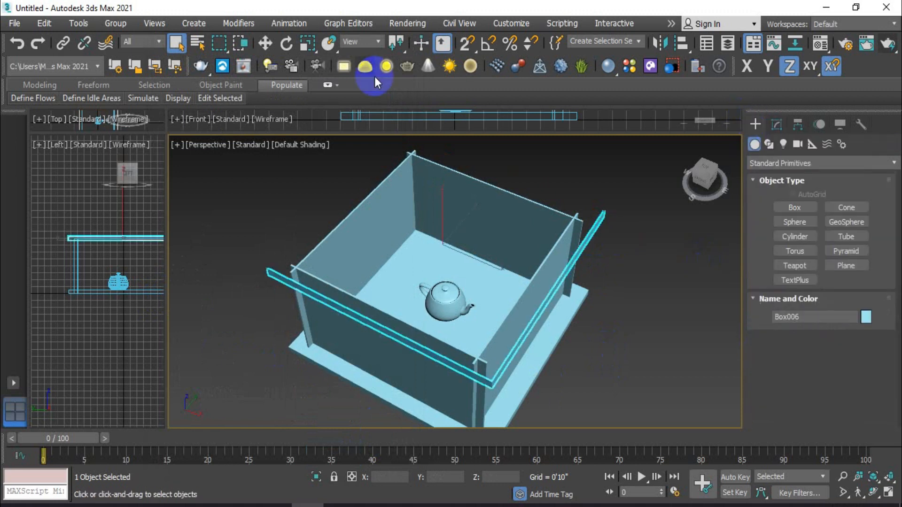
{"action": "left_click", "coordinate": [631, 311]}
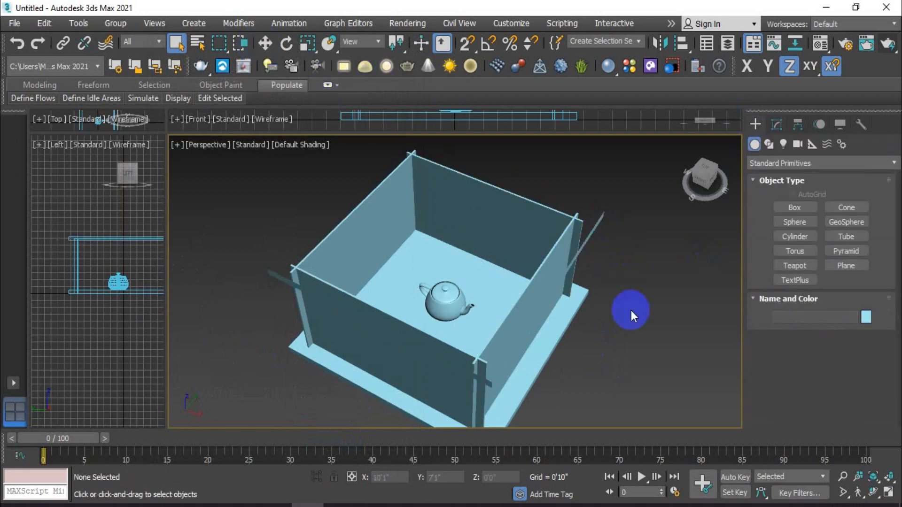
- Examine the room through the culled roof from several angles, picking the roof slab to check its outline
{"action": "middle_click_drag", "start_coordinate": [636, 329], "coordinate": [629, 246], "text": "alt"}
{"action": "left_click", "coordinate": [639, 235]}
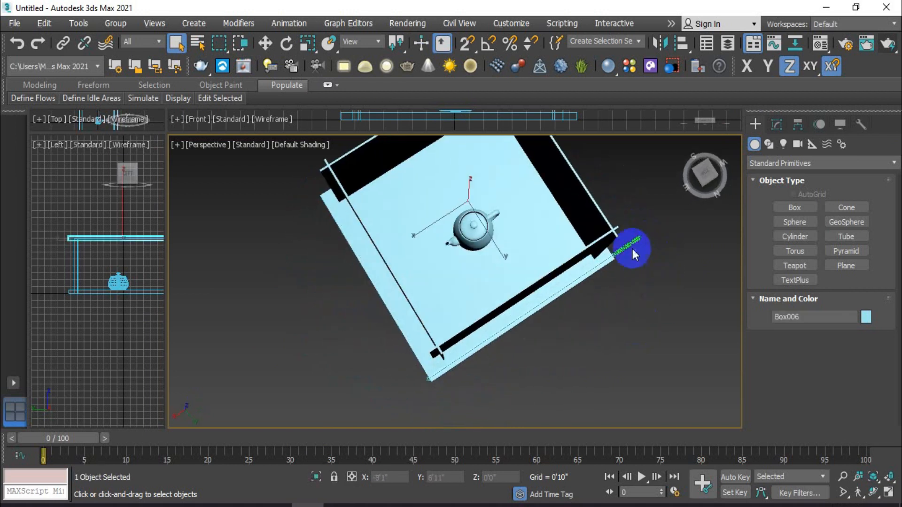
{"action": "left_click", "coordinate": [636, 306]}
{"action": "middle_click_drag", "start_coordinate": [637, 306], "coordinate": [640, 287], "text": "alt"}
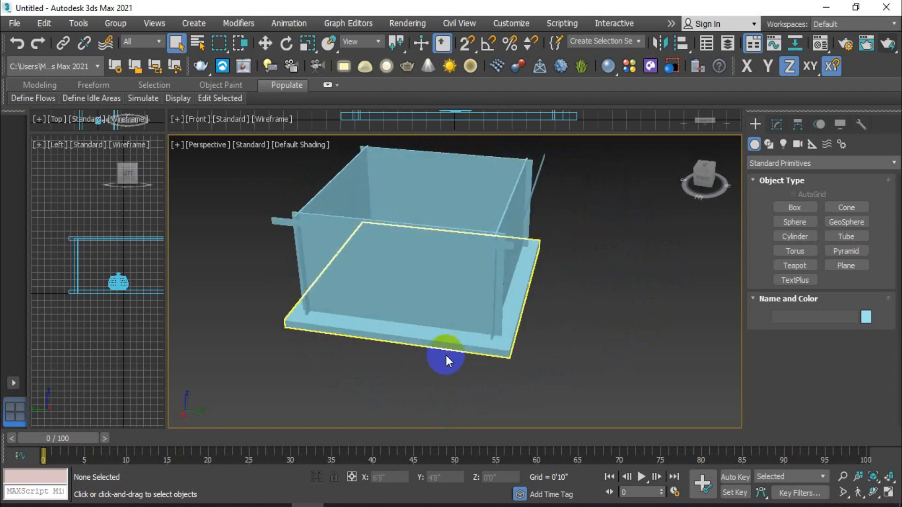
{"action": "middle_click_drag", "start_coordinate": [468, 382], "coordinate": [572, 359], "text": "alt"}
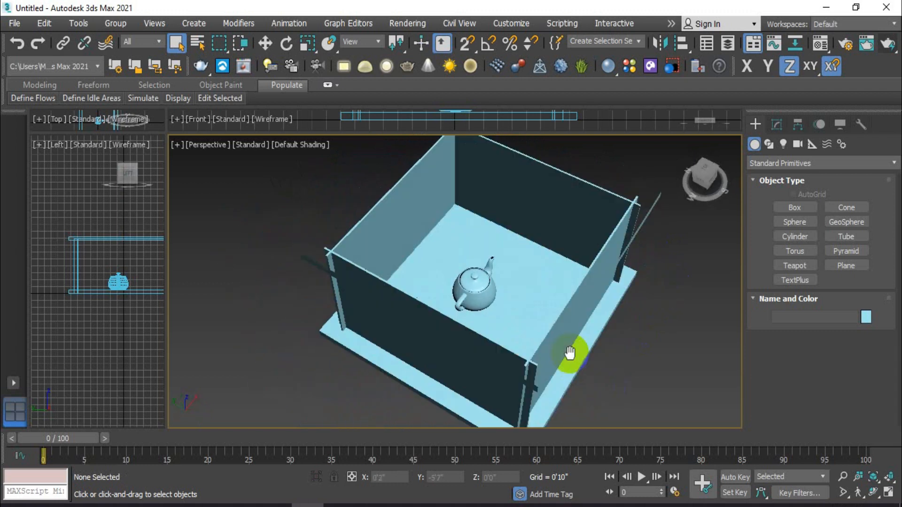
{"action": "left_click", "coordinate": [651, 212]}
{"action": "middle_click_drag", "start_coordinate": [654, 274], "coordinate": [640, 376], "text": "alt"}
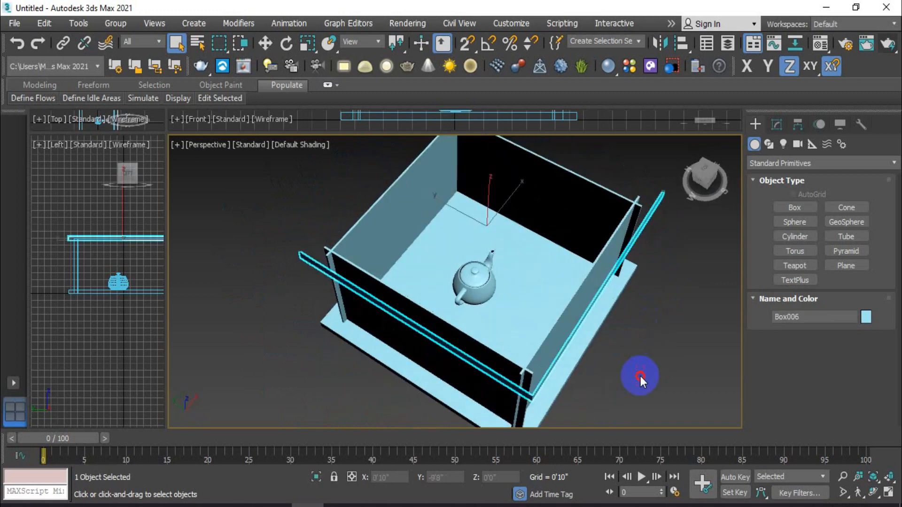
{"action": "left_click", "coordinate": [640, 376]}
- Move the teapot in the positive Y direction across the floor inside the room, and deselect it
{"action": "middle_click_drag", "start_coordinate": [514, 272], "coordinate": [482, 298]}
{"action": "left_click", "coordinate": [448, 303]}
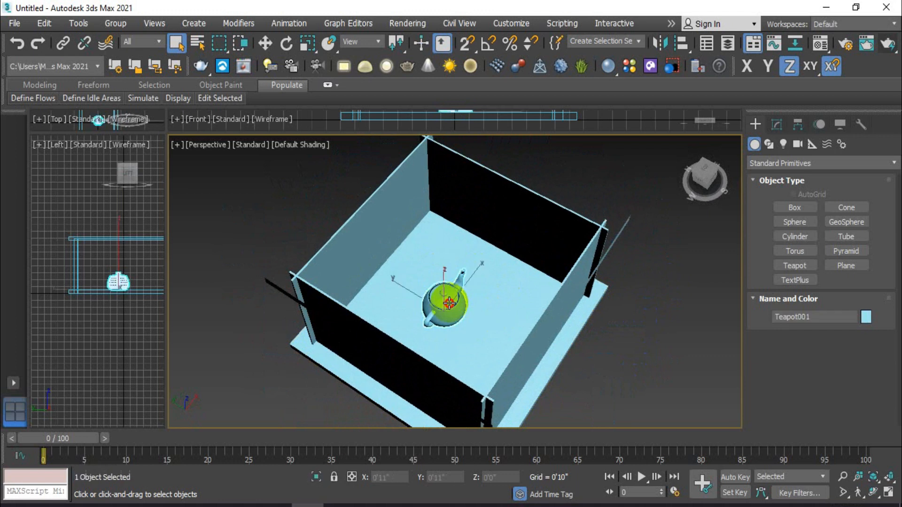
{"action": "left_click", "coordinate": [266, 44]}
{"action": "left_click_drag", "start_coordinate": [463, 297], "coordinate": [401, 278]}
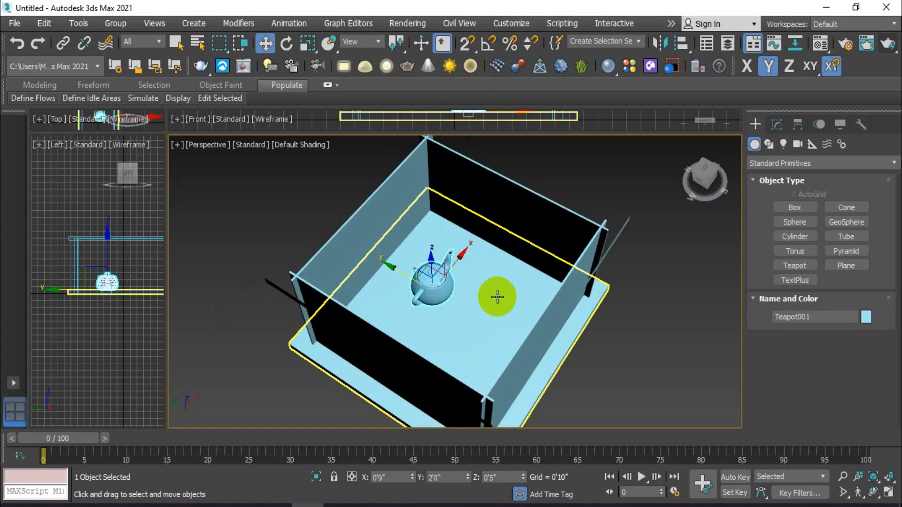
{"action": "left_click_drag", "start_coordinate": [413, 272], "coordinate": [415, 280]}
{"action": "left_click", "coordinate": [594, 170]}
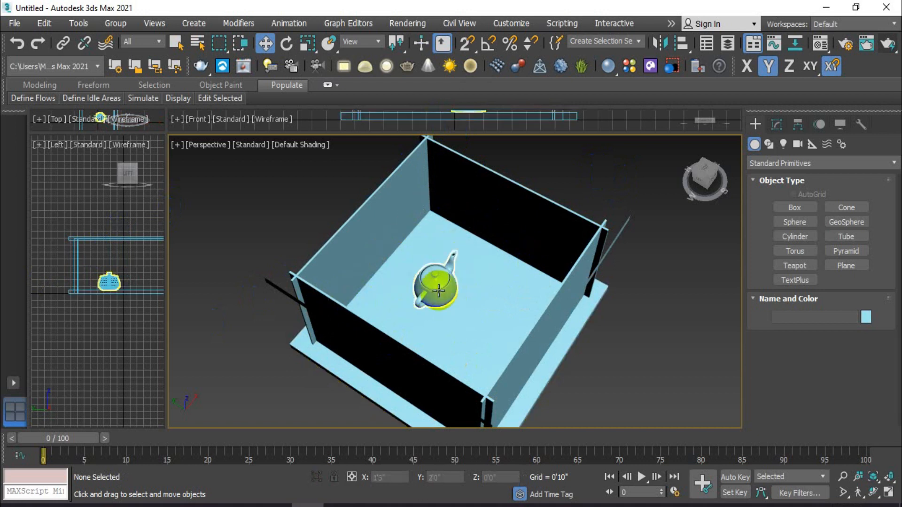
- Render the Perspective view to check how the flipped roof appears, and close the rendered frame
{"action": "left_click", "coordinate": [889, 45]}
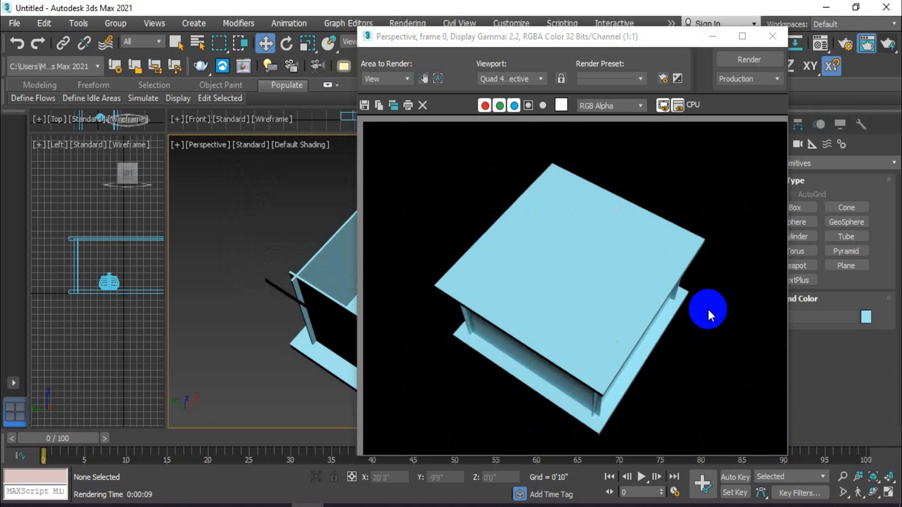
{"action": "left_click", "coordinate": [773, 35]}
{"action": "left_click", "coordinate": [443, 277]}
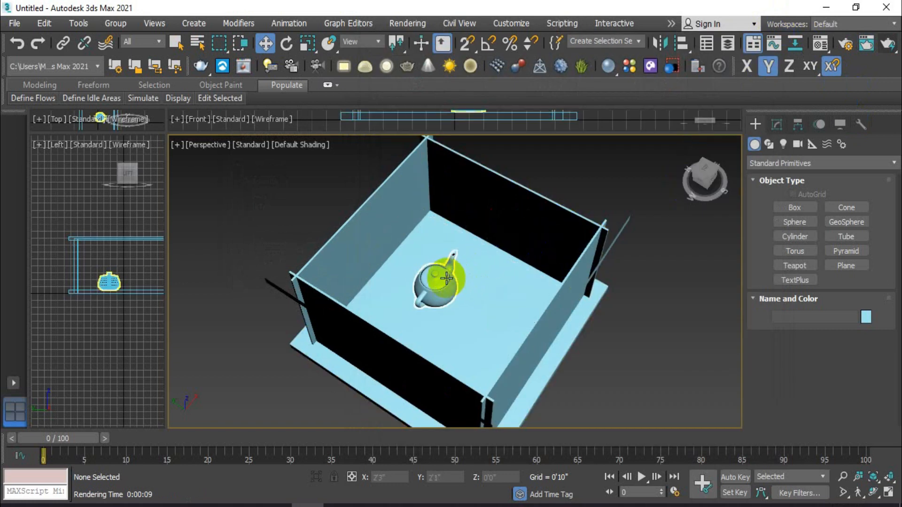
{"action": "left_click", "coordinate": [624, 360]}
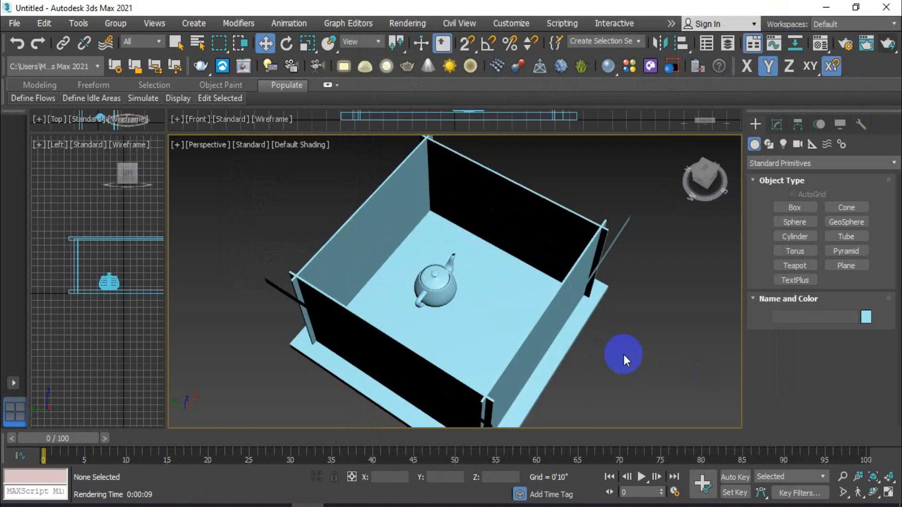
- Delete the front wall of the room, between the floor and roof slabs
{"action": "middle_click_drag", "start_coordinate": [622, 356], "coordinate": [571, 331], "text": "alt"}
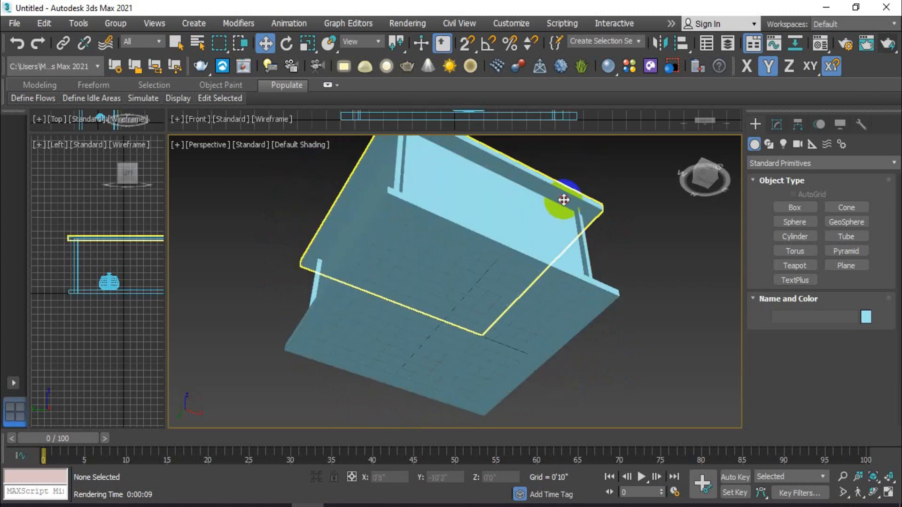
{"action": "left_click", "coordinate": [572, 224]}
{"action": "middle_click_drag", "start_coordinate": [473, 245], "coordinate": [561, 413], "text": "alt"}
{"action": "left_click", "coordinate": [577, 368]}
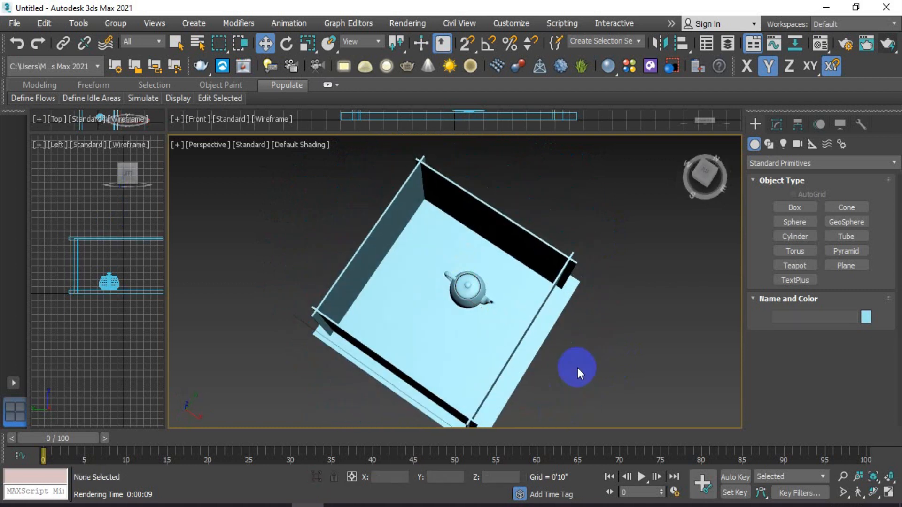
{"action": "middle_click_drag", "start_coordinate": [576, 370], "coordinate": [499, 312], "text": "alt"}
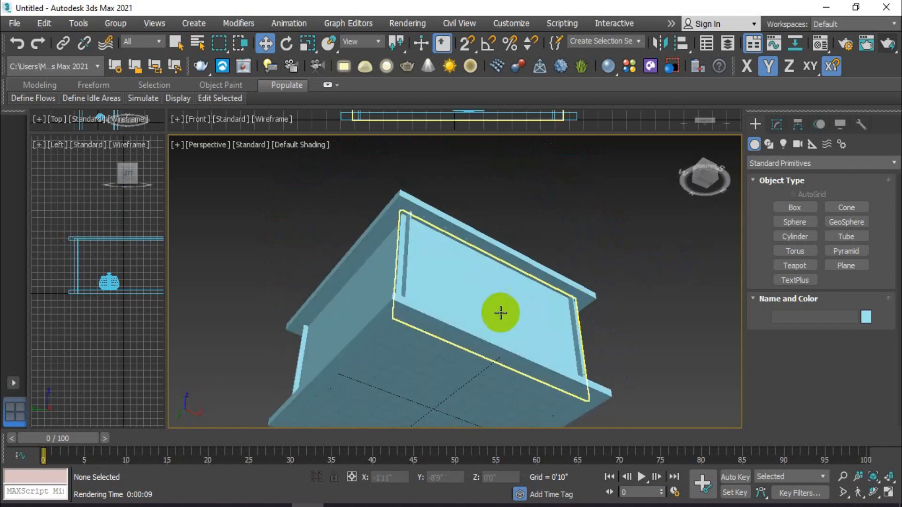
{"action": "left_click", "coordinate": [499, 312]}
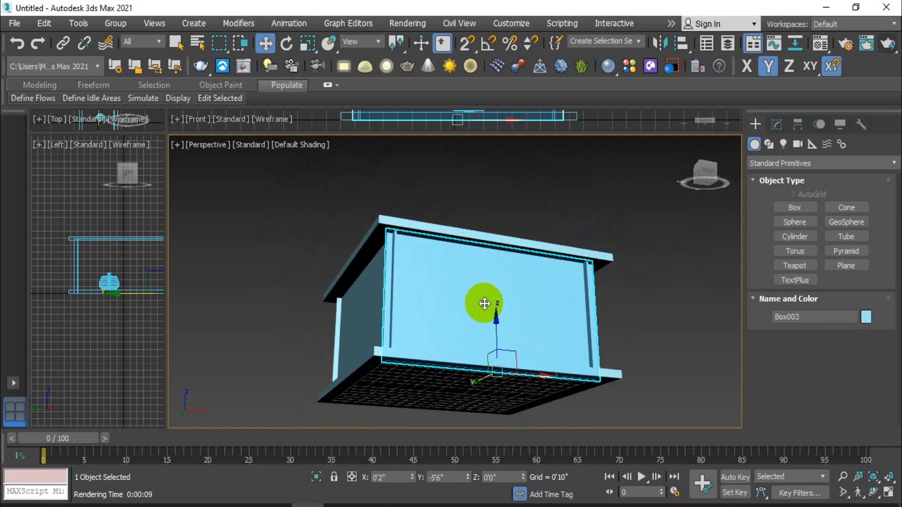
{"action": "key", "text": "Delete"}
- Examine the roof from below through the open front and from above to compare its visibility on each side
{"action": "scroll", "coordinate": [491, 277], "scroll_direction": "up", "scroll_amount": 3}
{"action": "middle_click_drag", "start_coordinate": [489, 272], "coordinate": [611, 341], "text": "alt"}
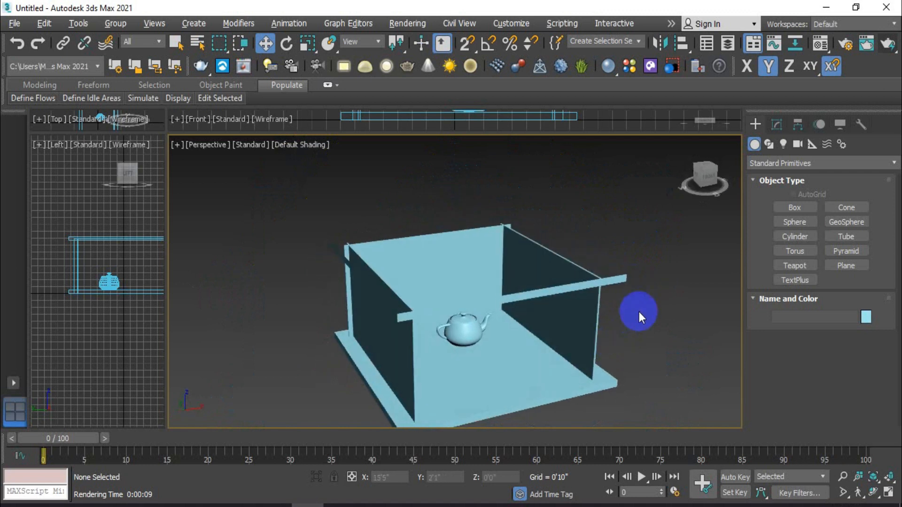
{"action": "middle_click_drag", "start_coordinate": [618, 352], "coordinate": [493, 241], "text": "alt"}
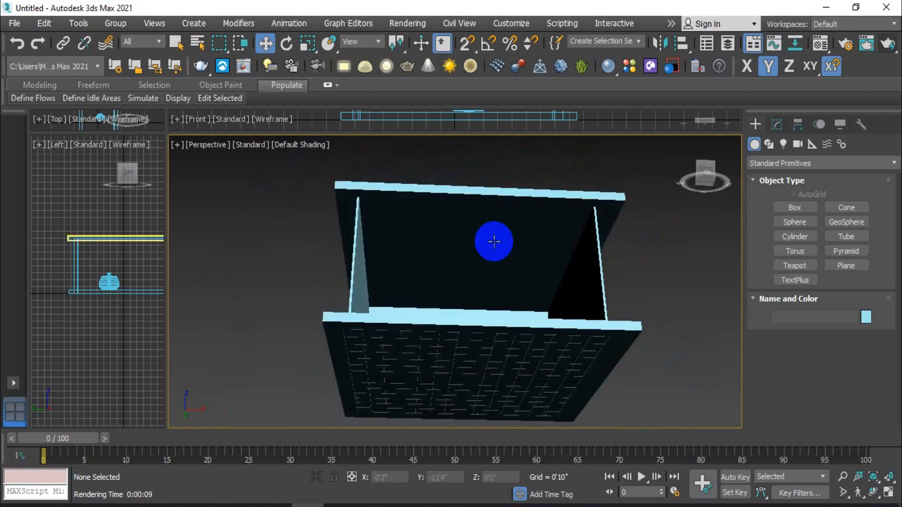
{"action": "scroll", "coordinate": [457, 241], "scroll_direction": "up", "scroll_amount": 3}
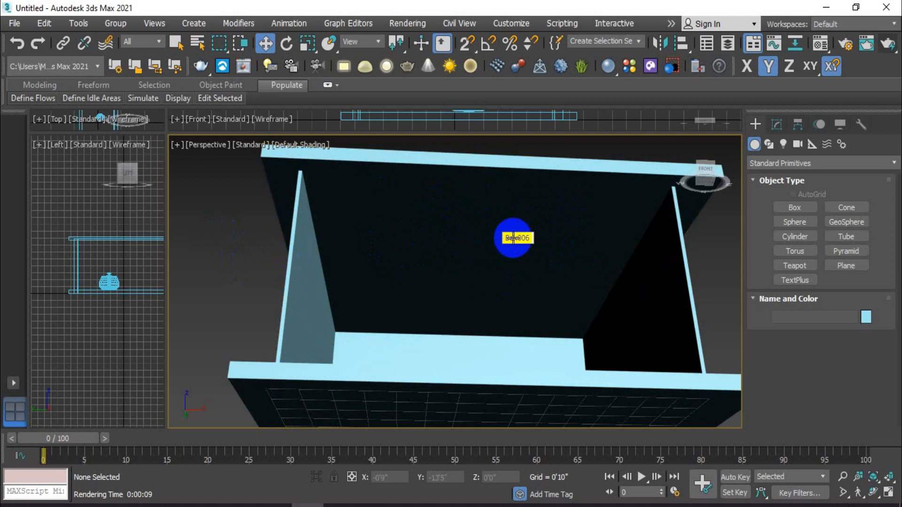
{"action": "middle_click_drag", "start_coordinate": [509, 216], "coordinate": [459, 221], "text": "alt"}
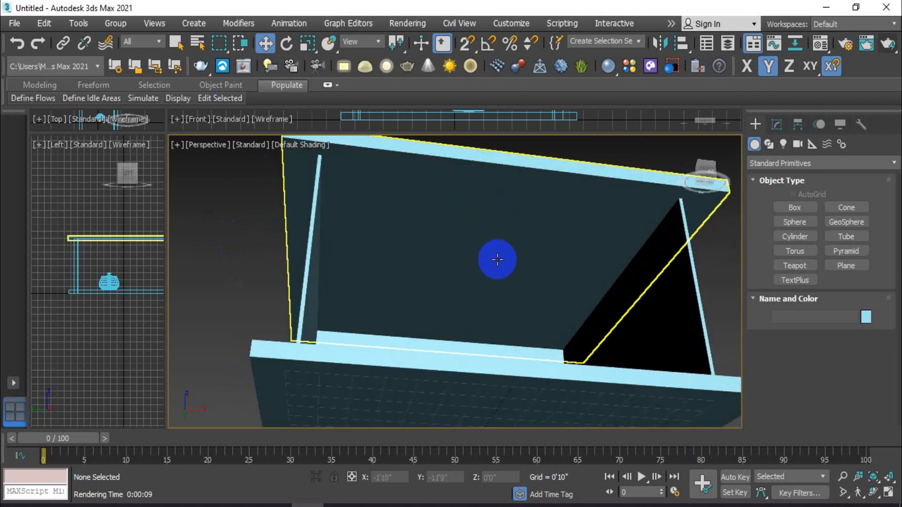
{"action": "middle_click_drag", "start_coordinate": [495, 249], "coordinate": [608, 326], "text": "alt"}
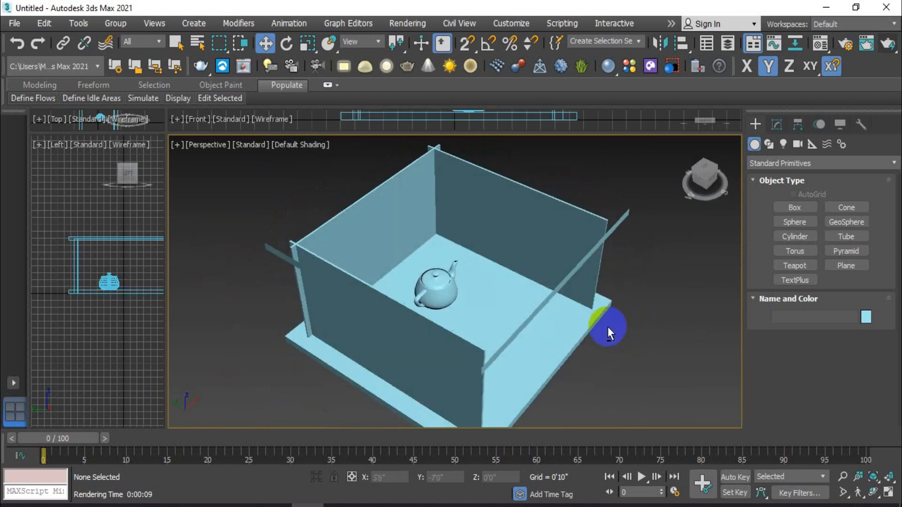
{"action": "middle_click_drag", "start_coordinate": [624, 375], "coordinate": [624, 373]}
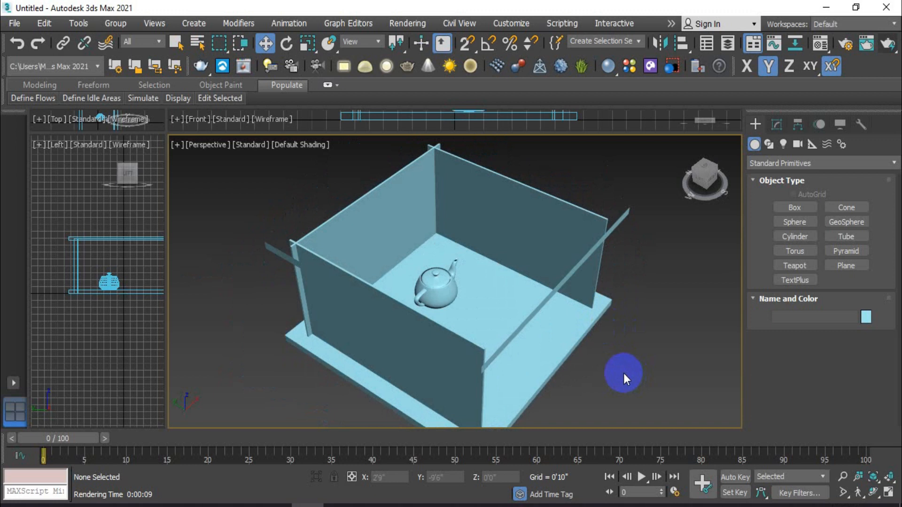
{"action": "middle_click_drag", "start_coordinate": [636, 368], "coordinate": [601, 312], "text": "alt"}
{"action": "middle_click_drag", "start_coordinate": [611, 348], "coordinate": [633, 328], "text": "alt"}
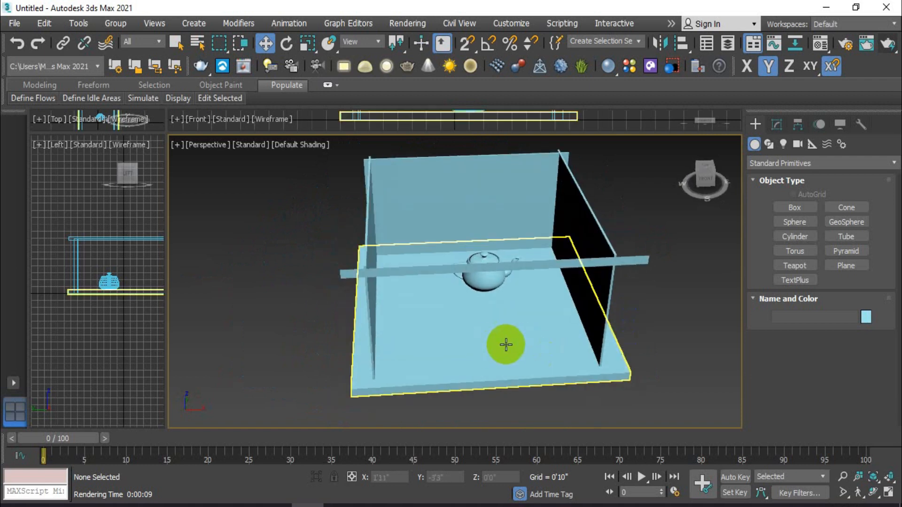